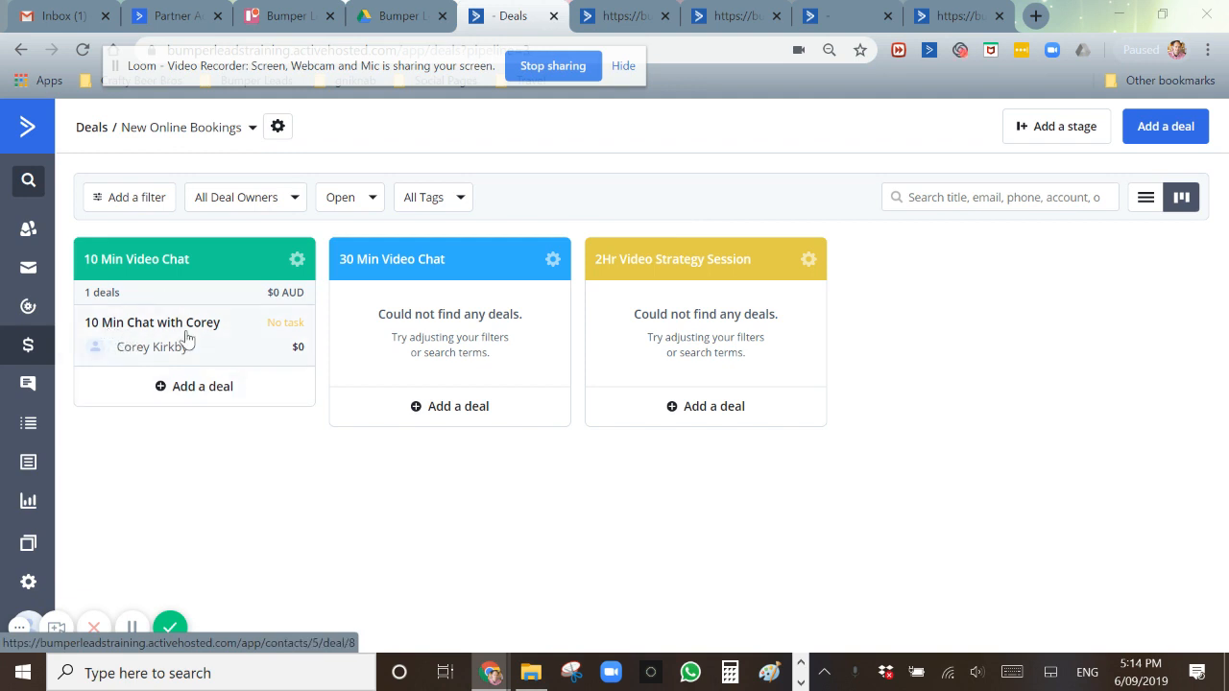
Open the deal in the 10 Min Video Chat stage and review its deal info.
click(179, 337)
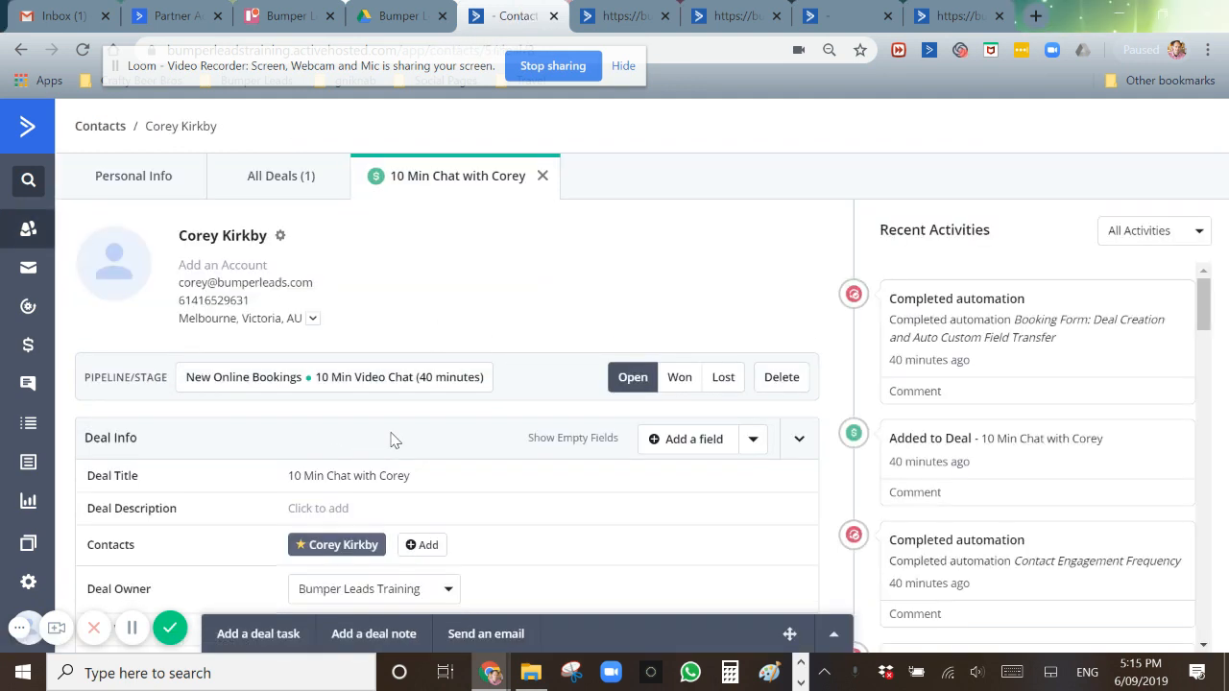
scroll(514, 448, down, 2)
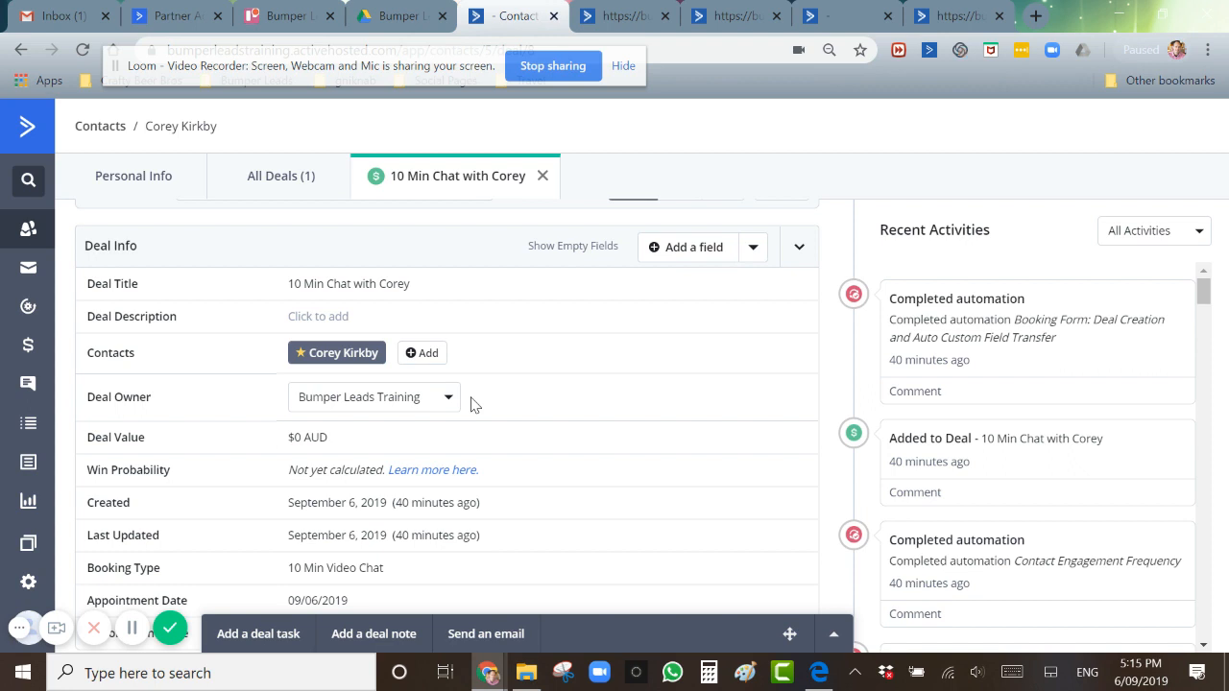
scroll(471, 404, up, 3)
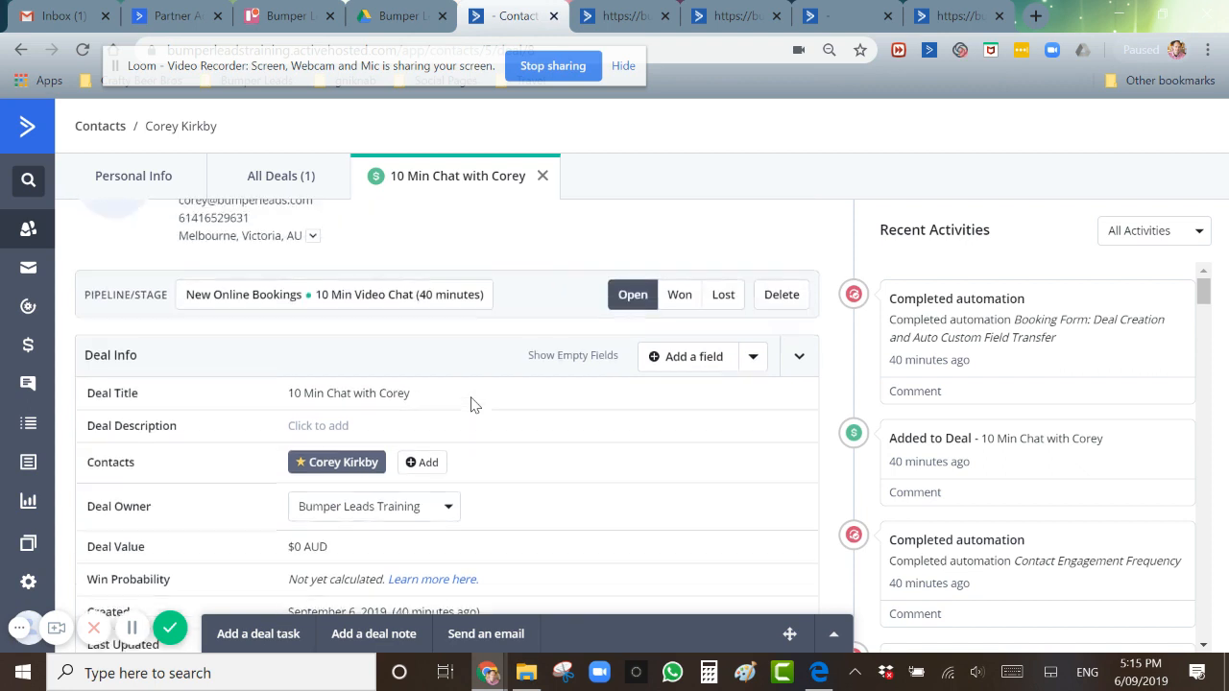
Review the contact's personal info with empty fields hidden, down to the appointment date, appointment time and booking type.
click(111, 182)
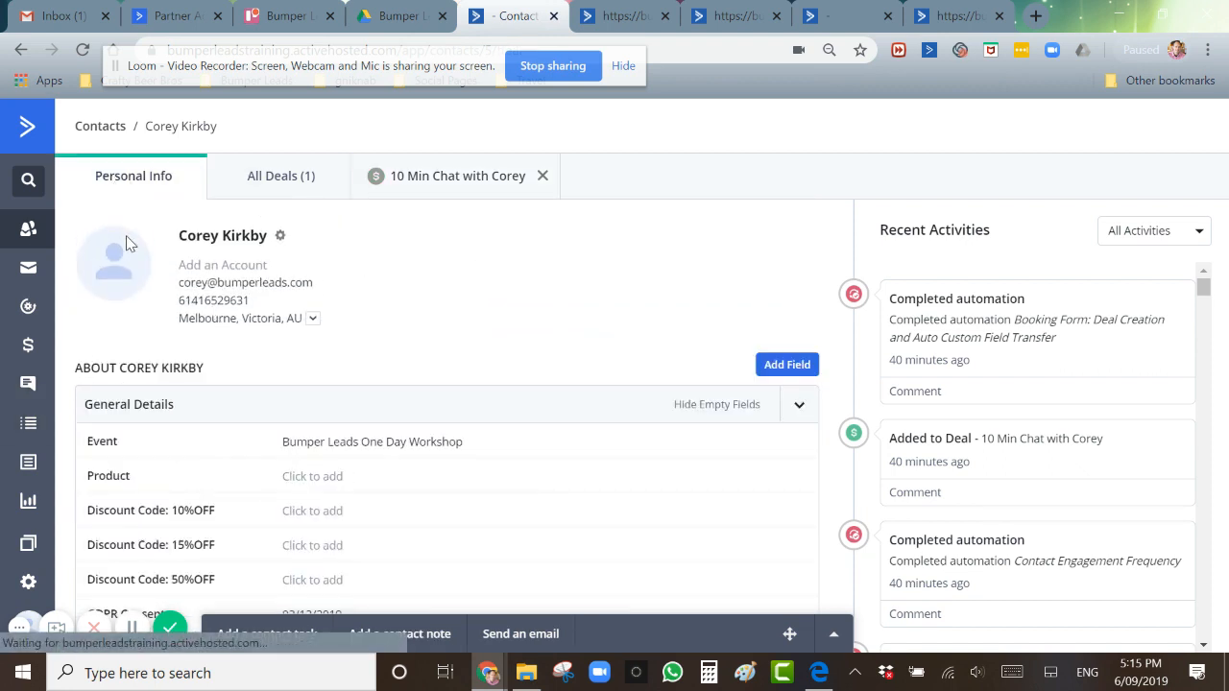
click(716, 404)
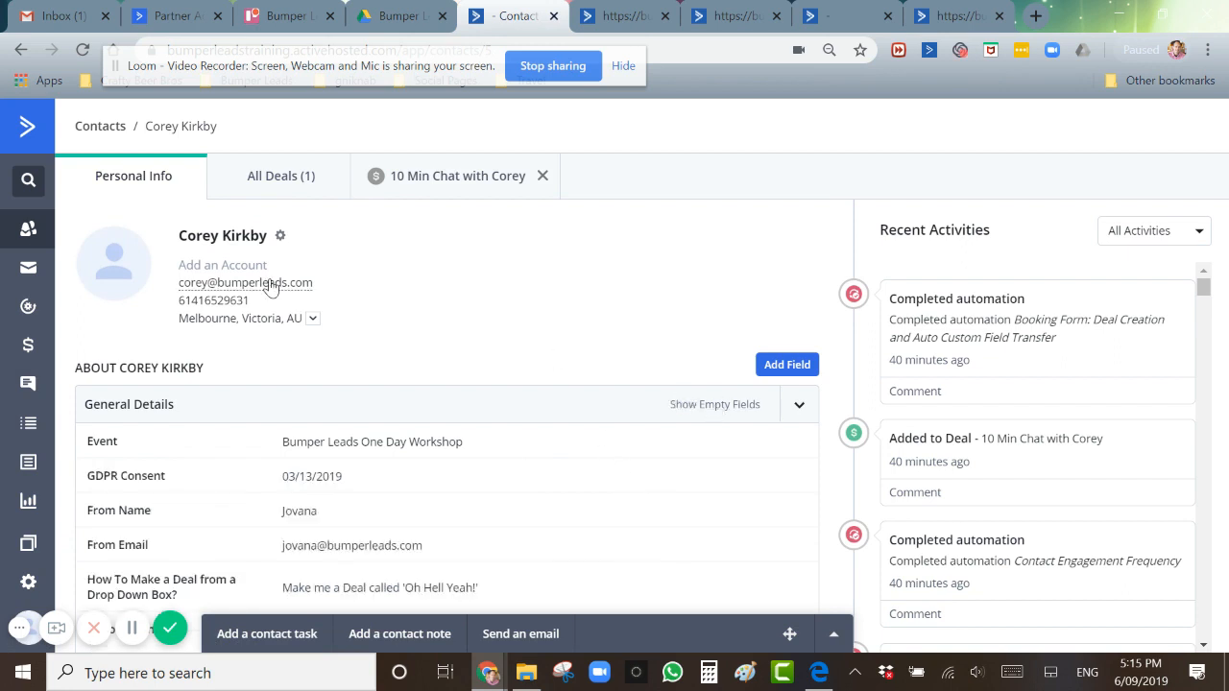
scroll(397, 365, down, 2)
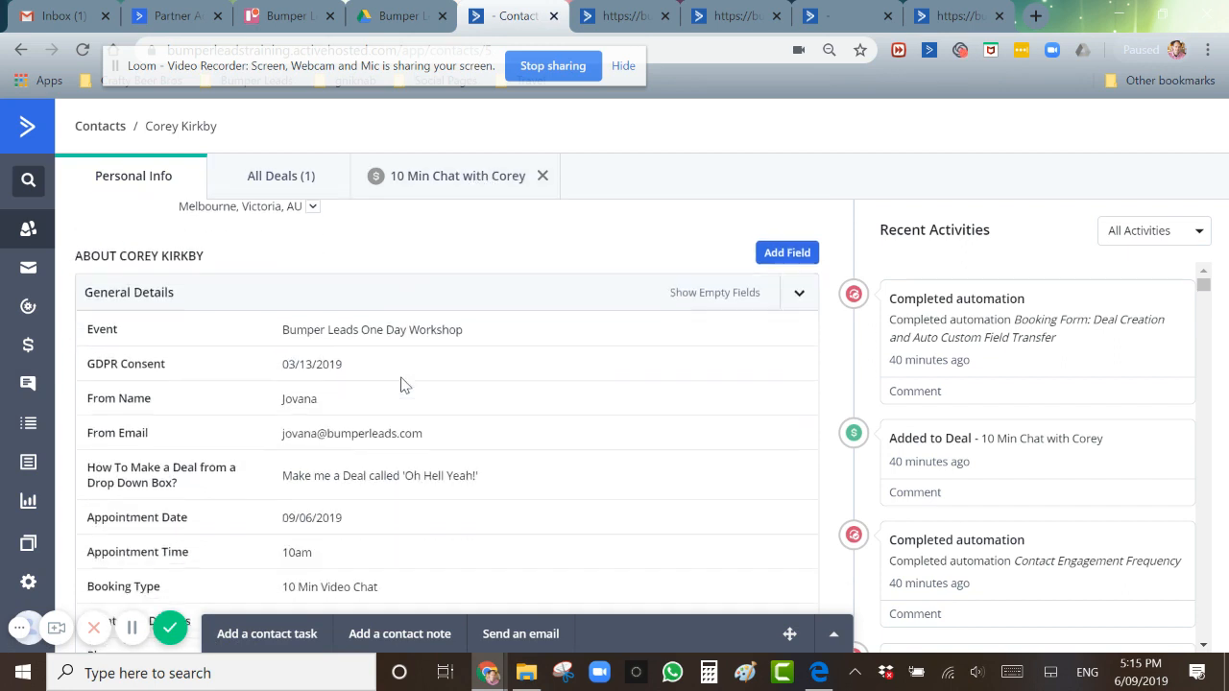
scroll(255, 362, down, 1)
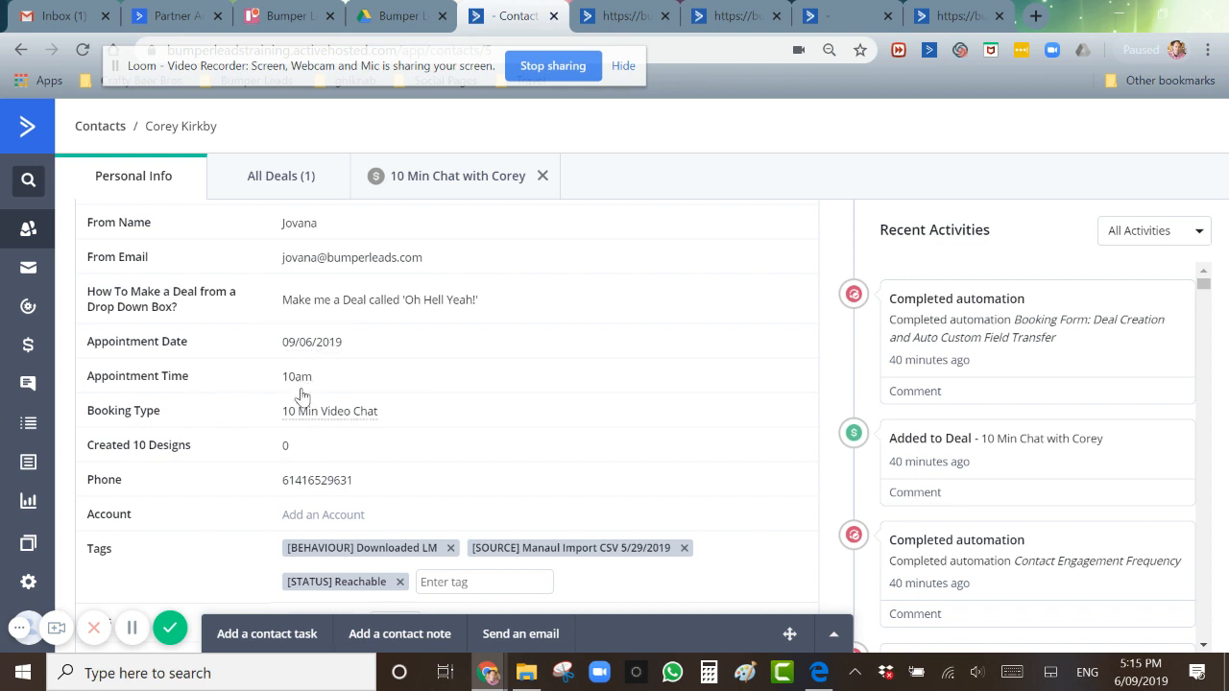
Check the booking type, appointment date and appointment time on the deal record, and return to the New Online Bookings pipeline.
click(457, 182)
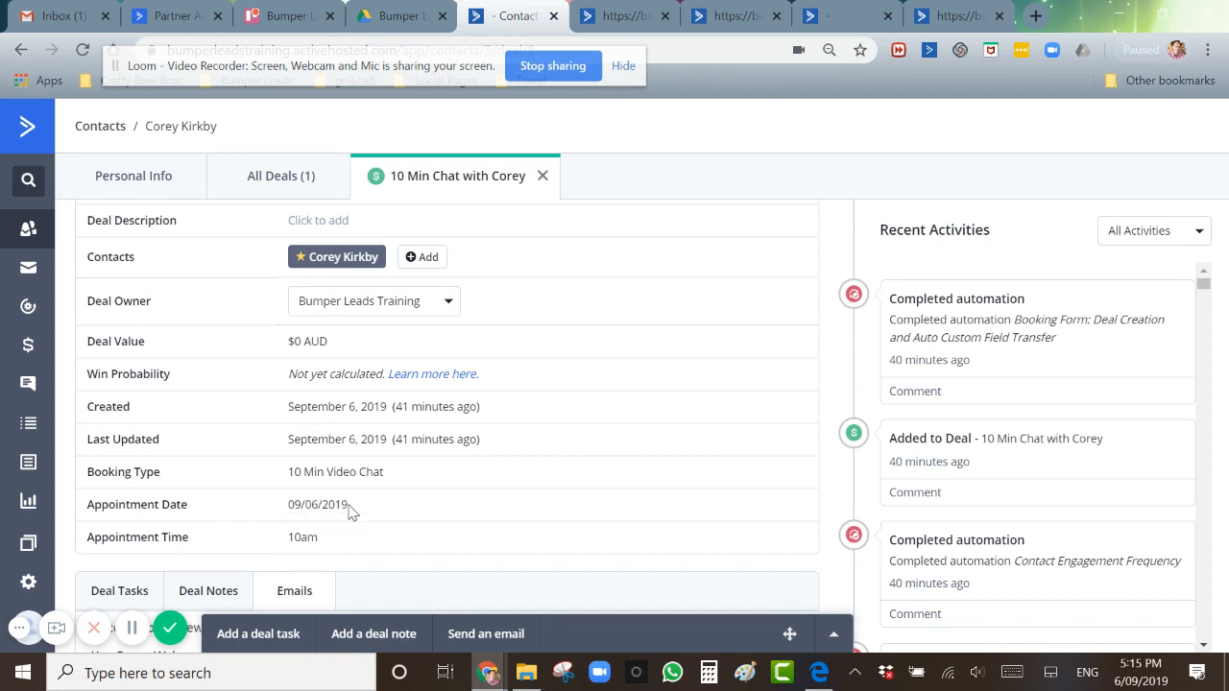
click(27, 344)
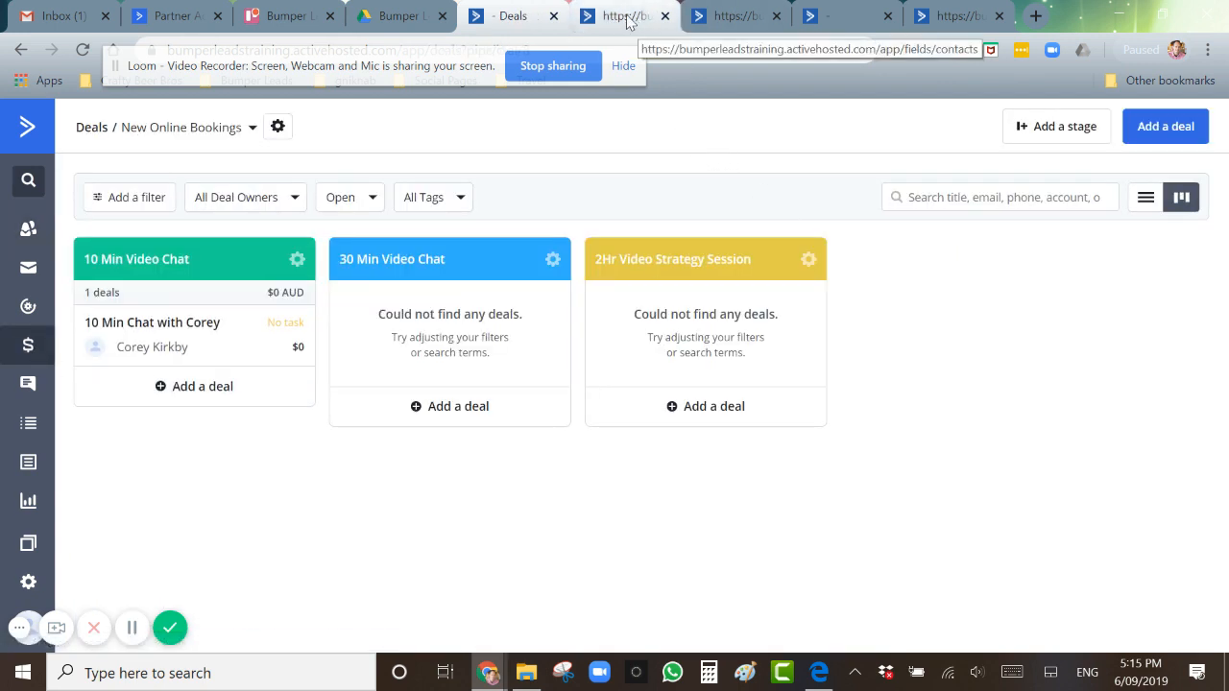
Examine the contact custom fields for Appointment Date, Appointment Time and Booking Type, including their field types.
click(626, 16)
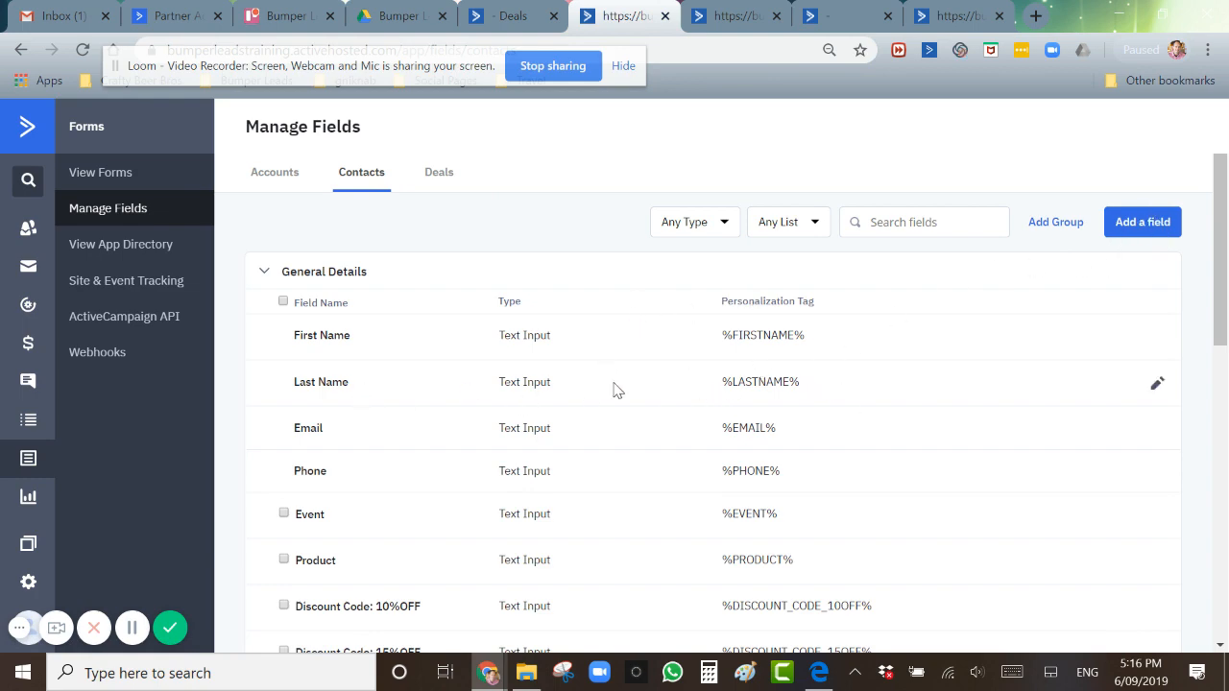
scroll(615, 384, down, 3)
scroll(643, 356, down, 4)
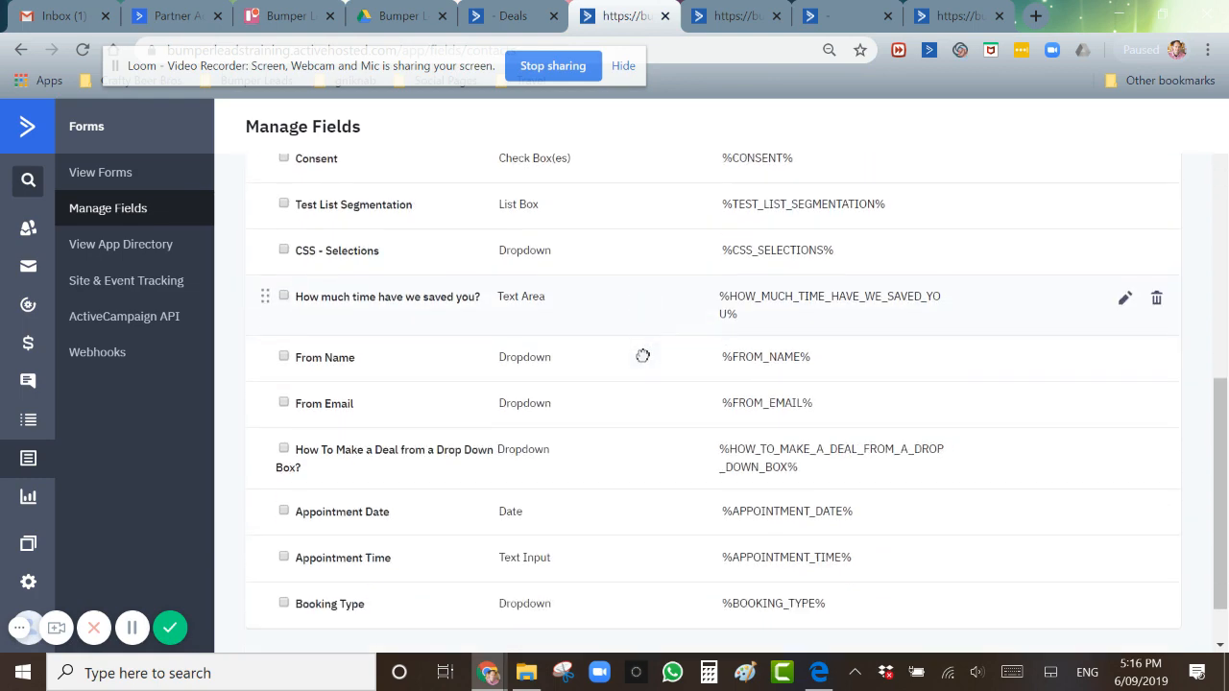
scroll(642, 355, down, 1)
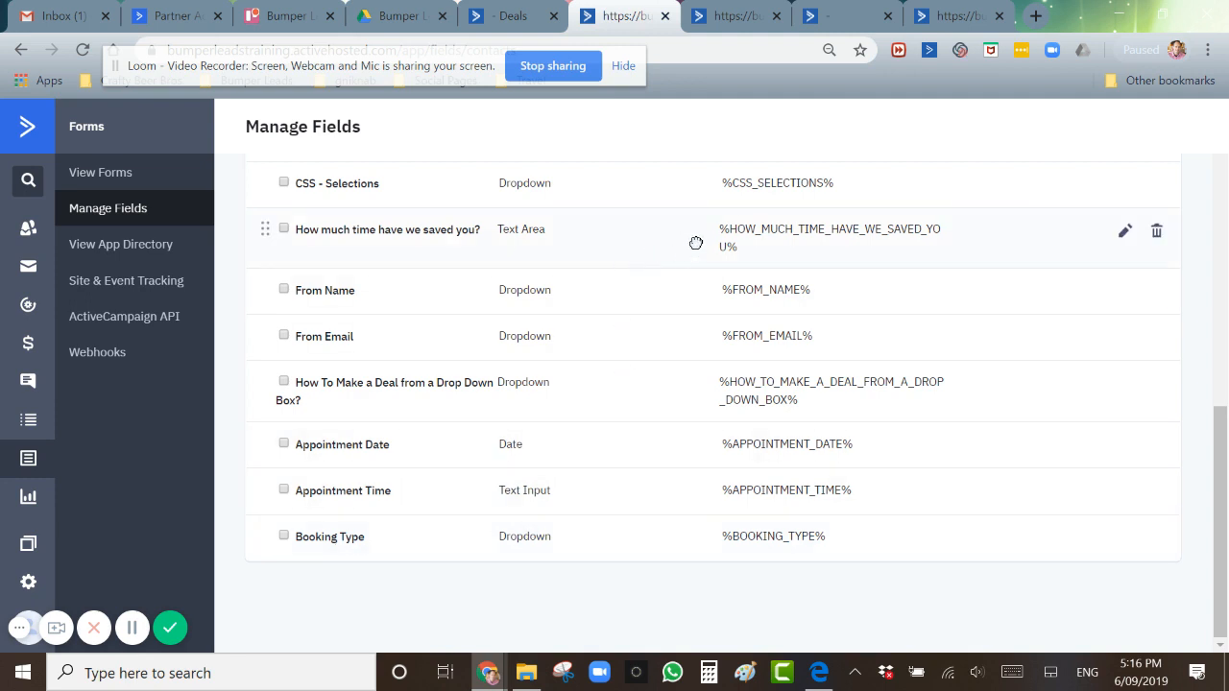
Examine the deal custom fields for Booking Type, Appointment Date and Appointment Time.
click(729, 15)
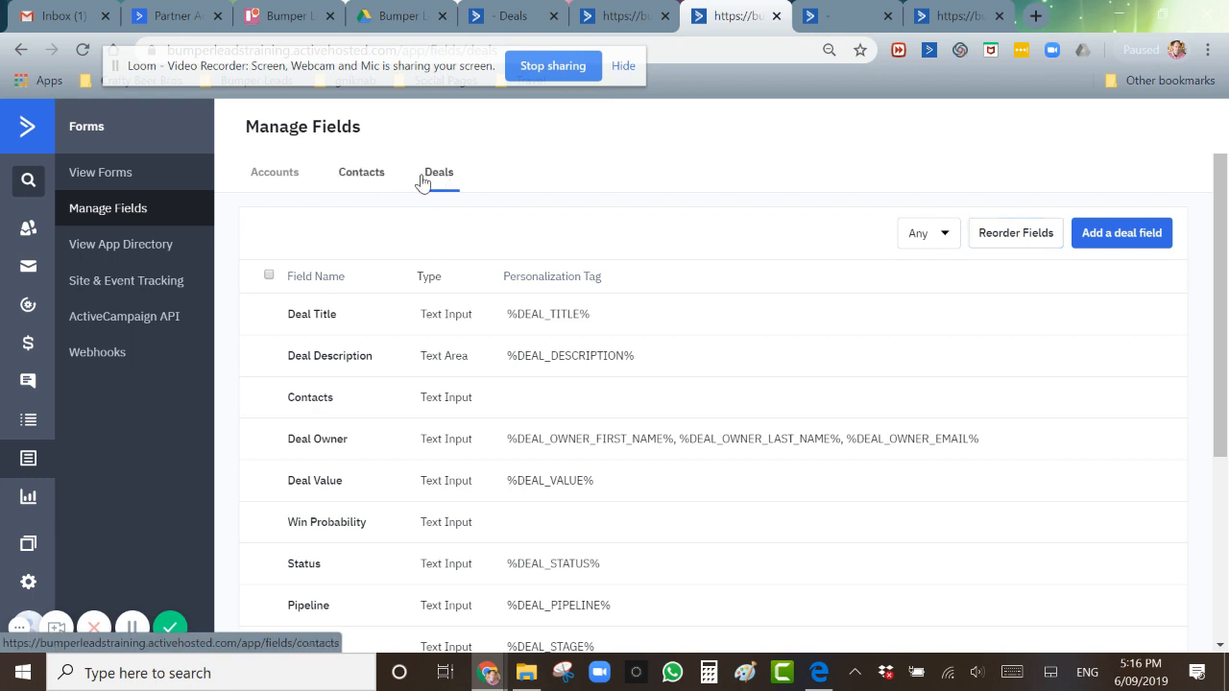
scroll(434, 399, down, 3)
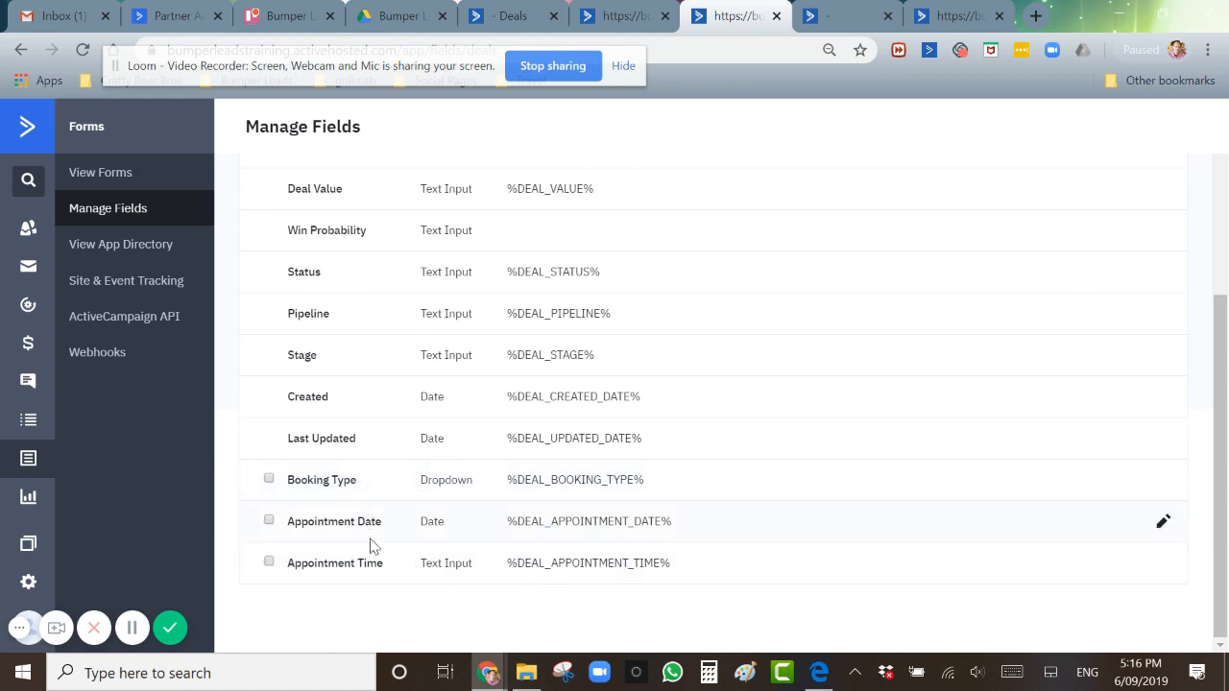
scroll(458, 433, up, 3)
Recheck the contact fields against the deal fields, glancing at the deals pipeline in between.
click(629, 16)
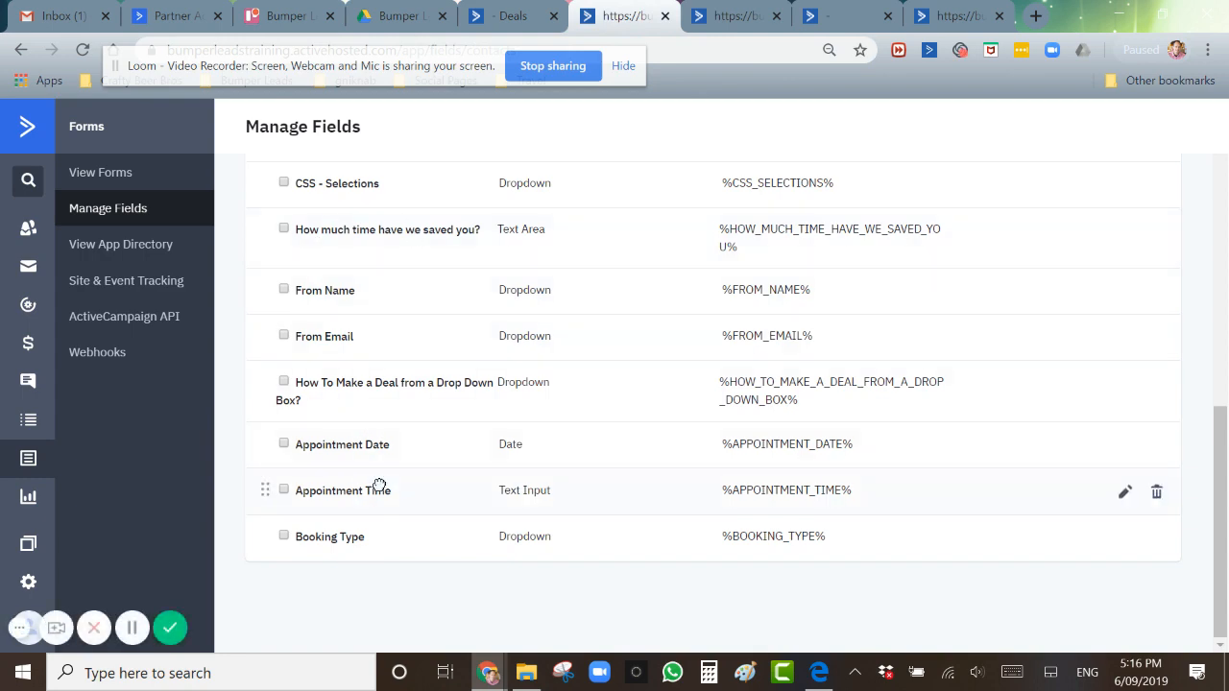
scroll(375, 485, up, 10)
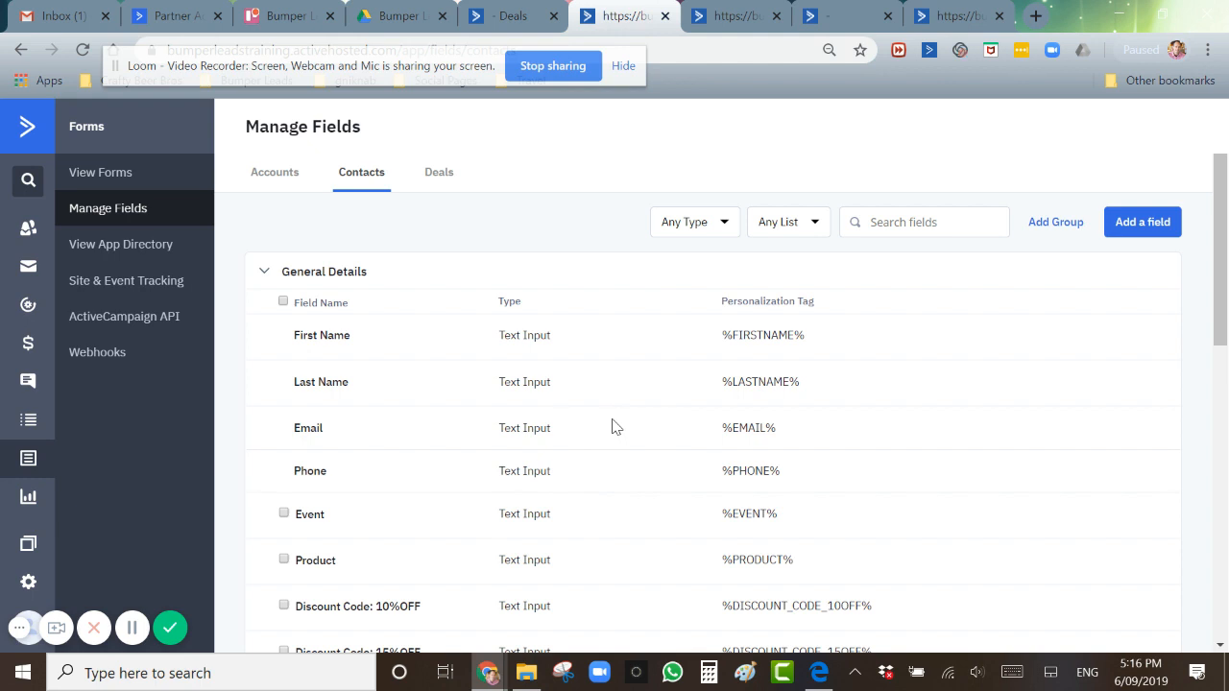
click(521, 20)
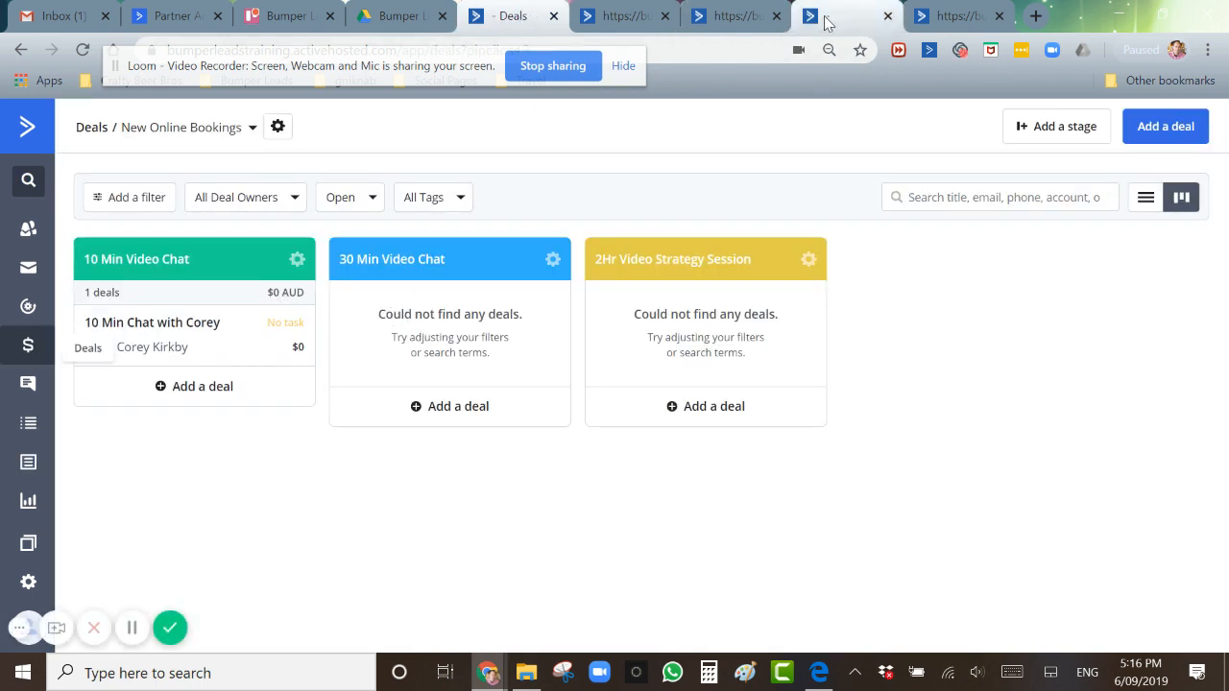
click(745, 17)
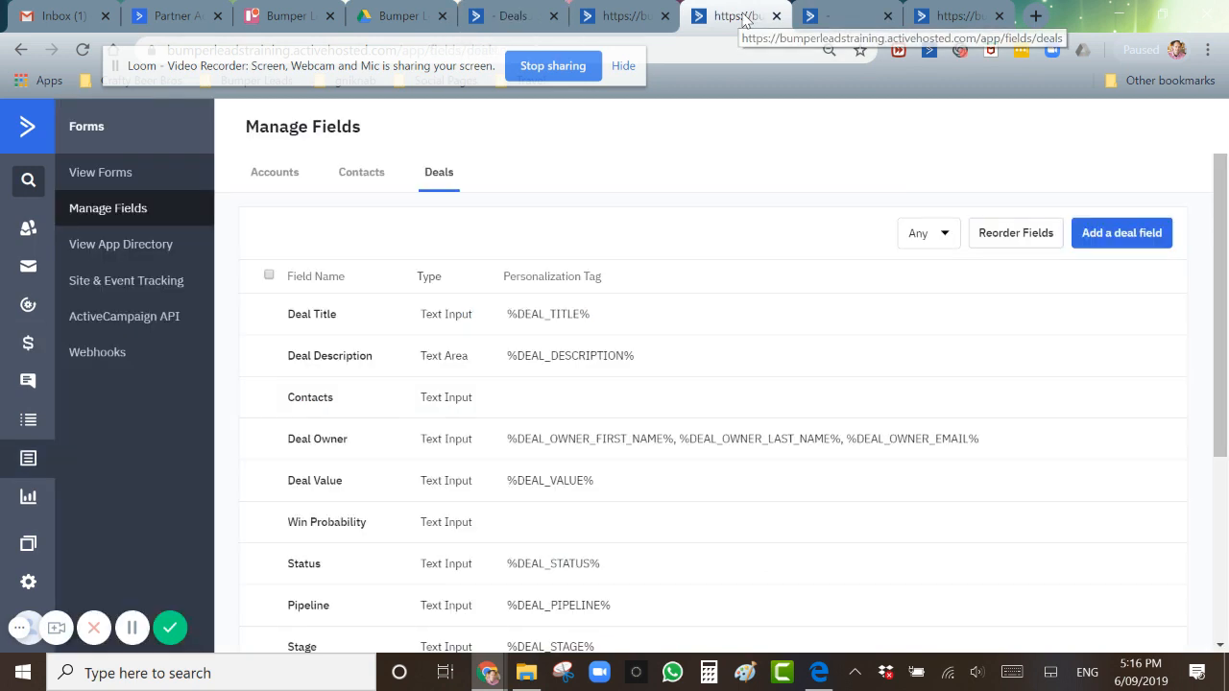
Inspect the Booking Type options on the booking form and compare them with the New Online Bookings pipeline stages.
click(818, 20)
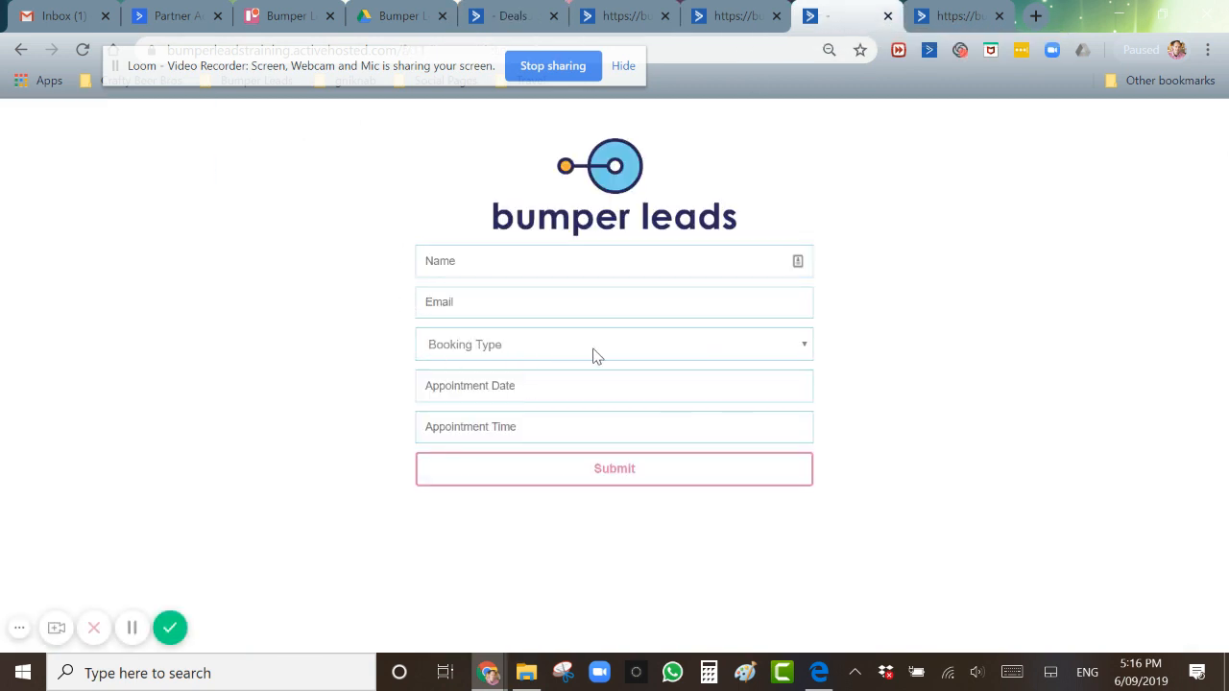
click(787, 353)
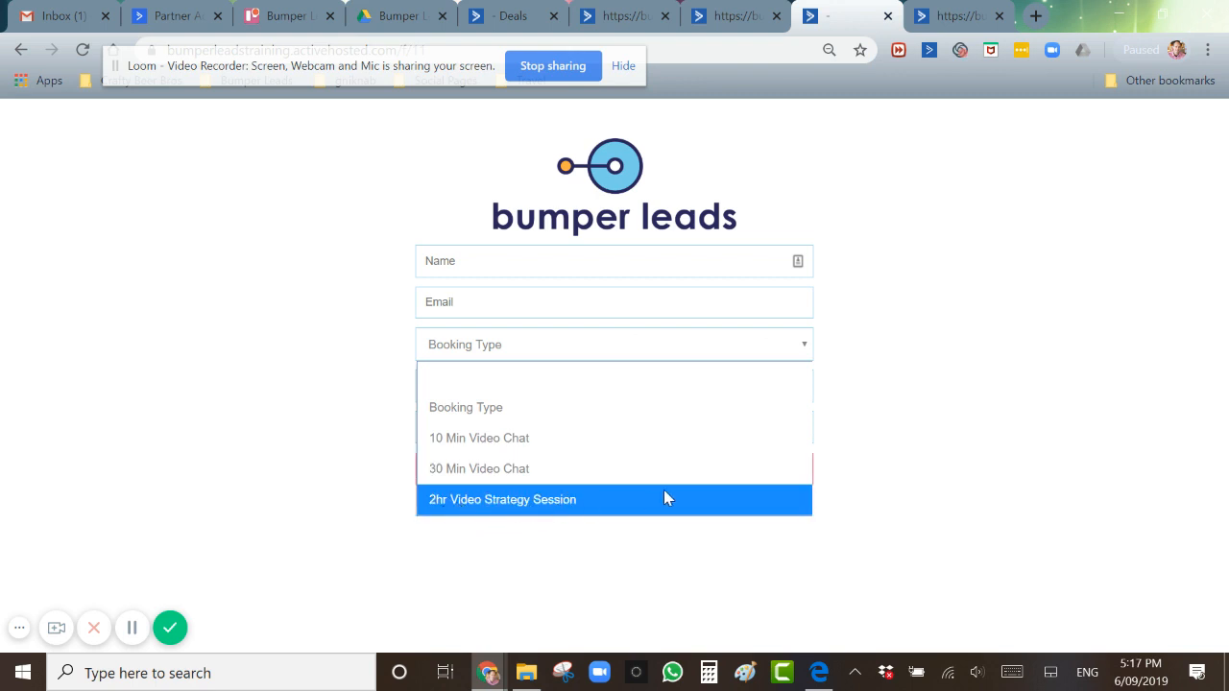
click(978, 303)
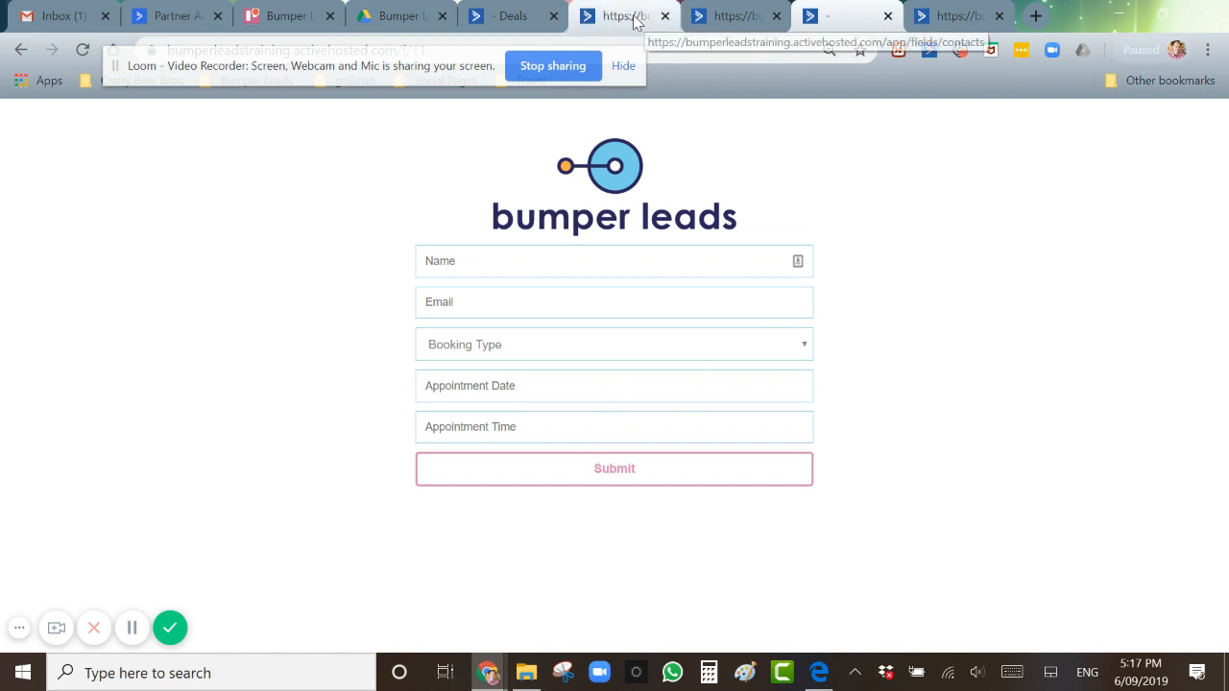
click(518, 17)
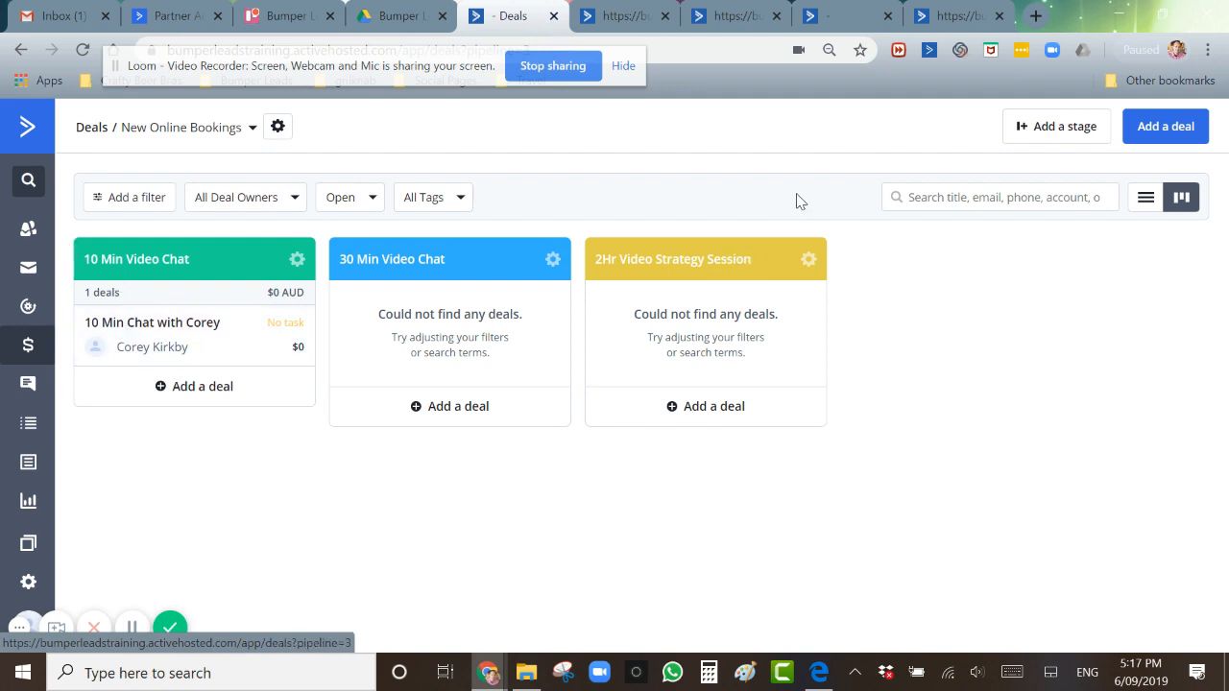
Open the booking form automation, zoom out, and examine its form submission trigger and 10 Min Video Chat condition.
click(963, 16)
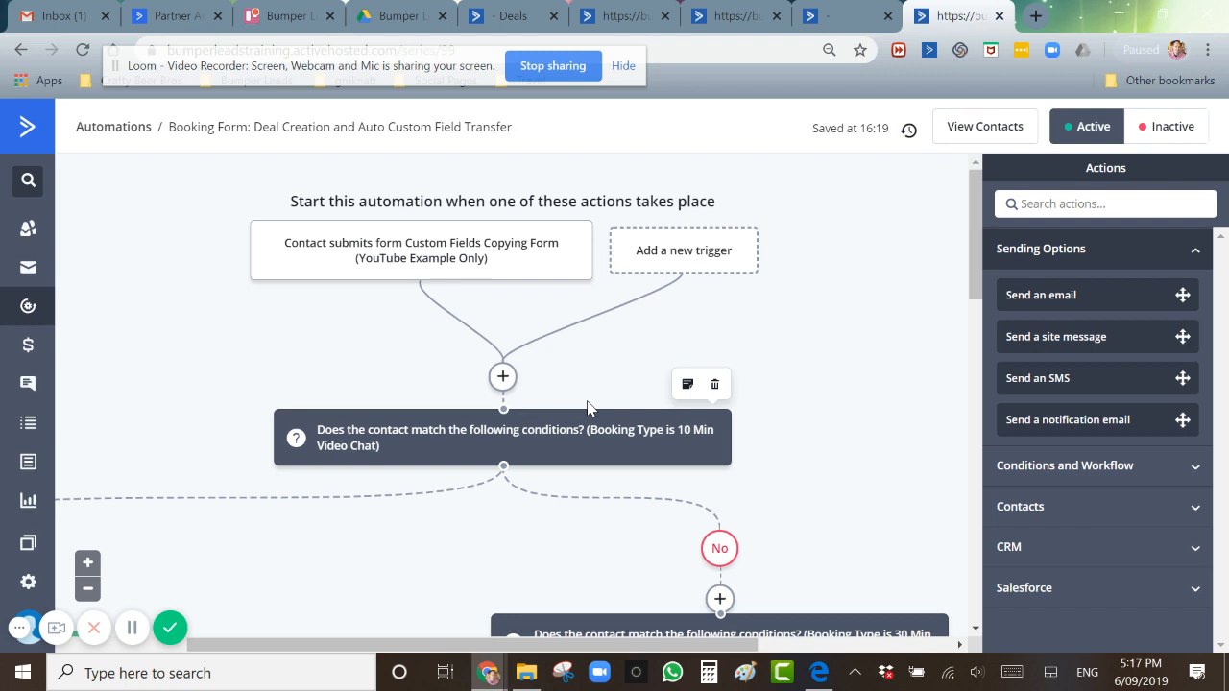
scroll(588, 408, down, 1)
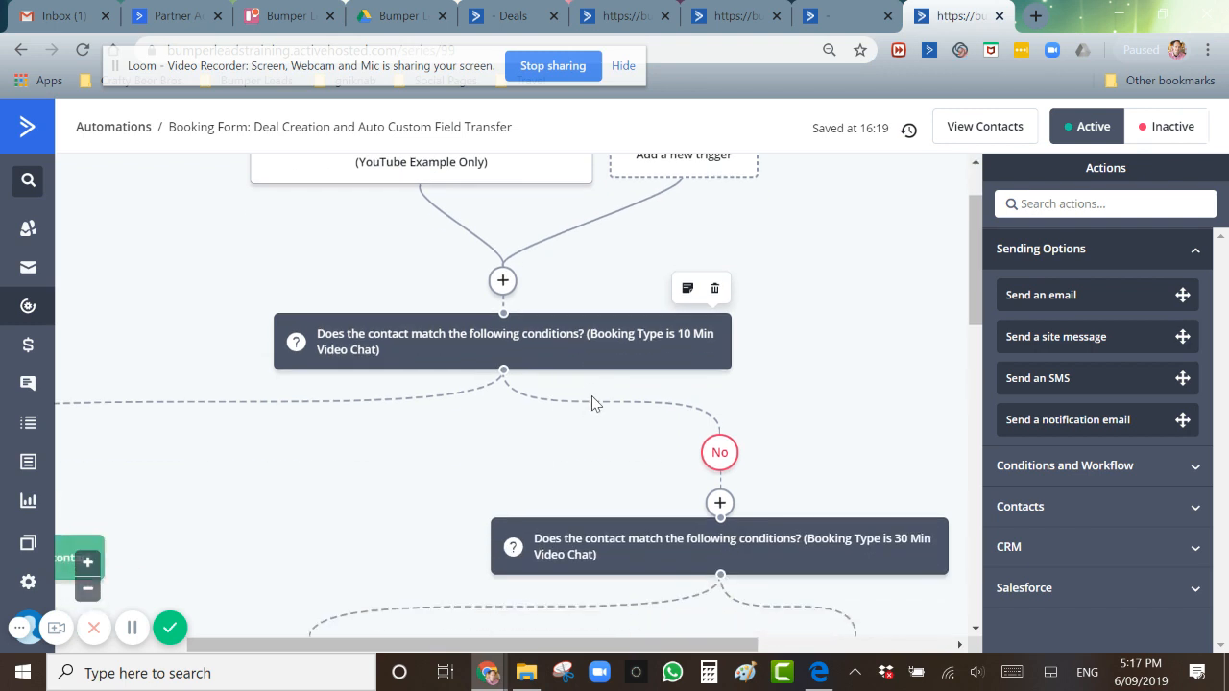
click(88, 589)
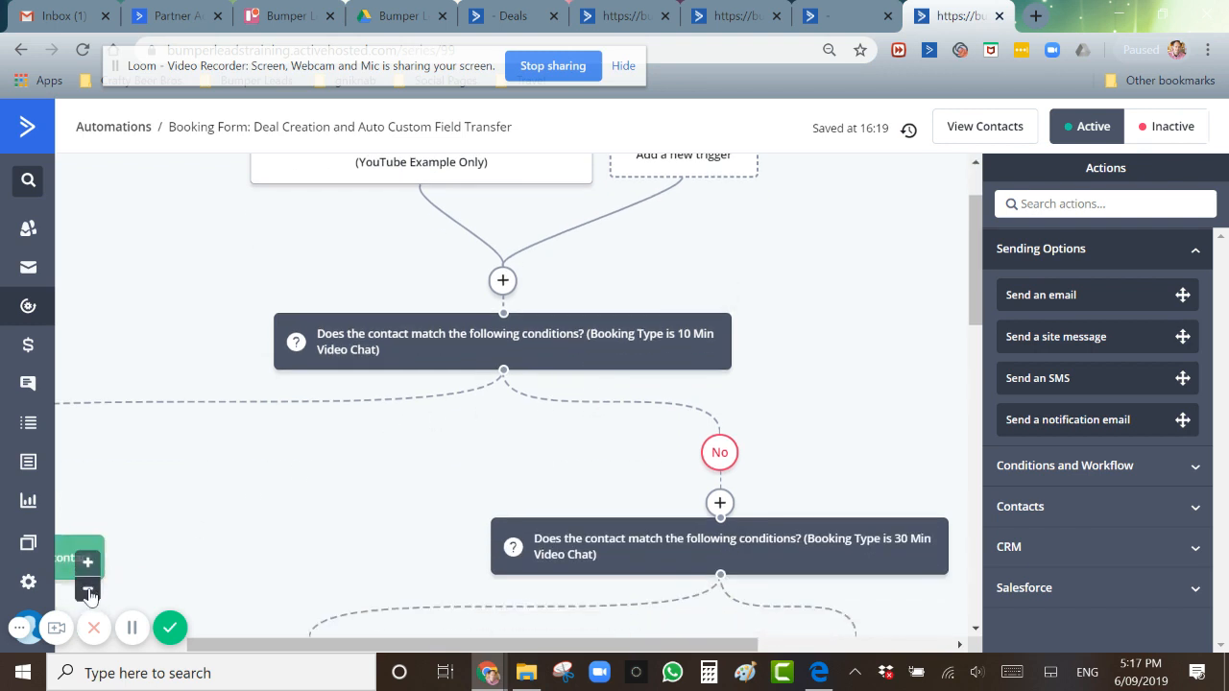
scroll(352, 509, up, 1)
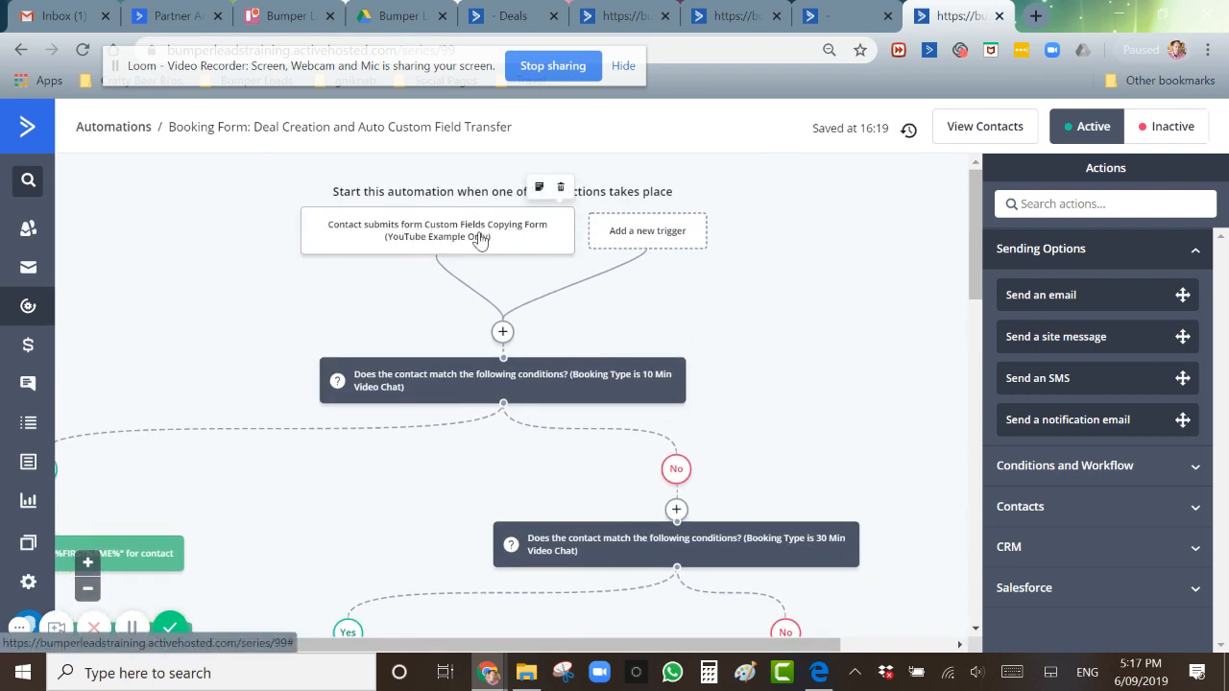
scroll(665, 399, down, 1)
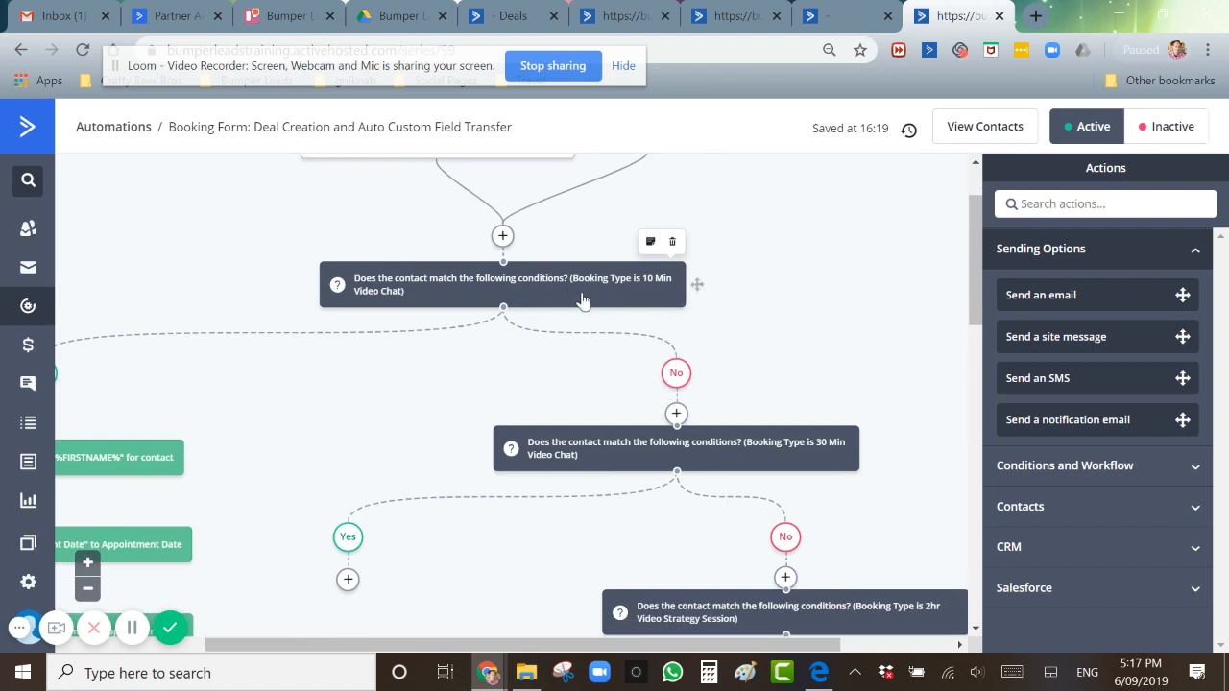
Examine the 30 Min and 2hr booking conditions and the deal, copy-value and notification actions in the 2hr branch.
scroll(674, 285, down, 2)
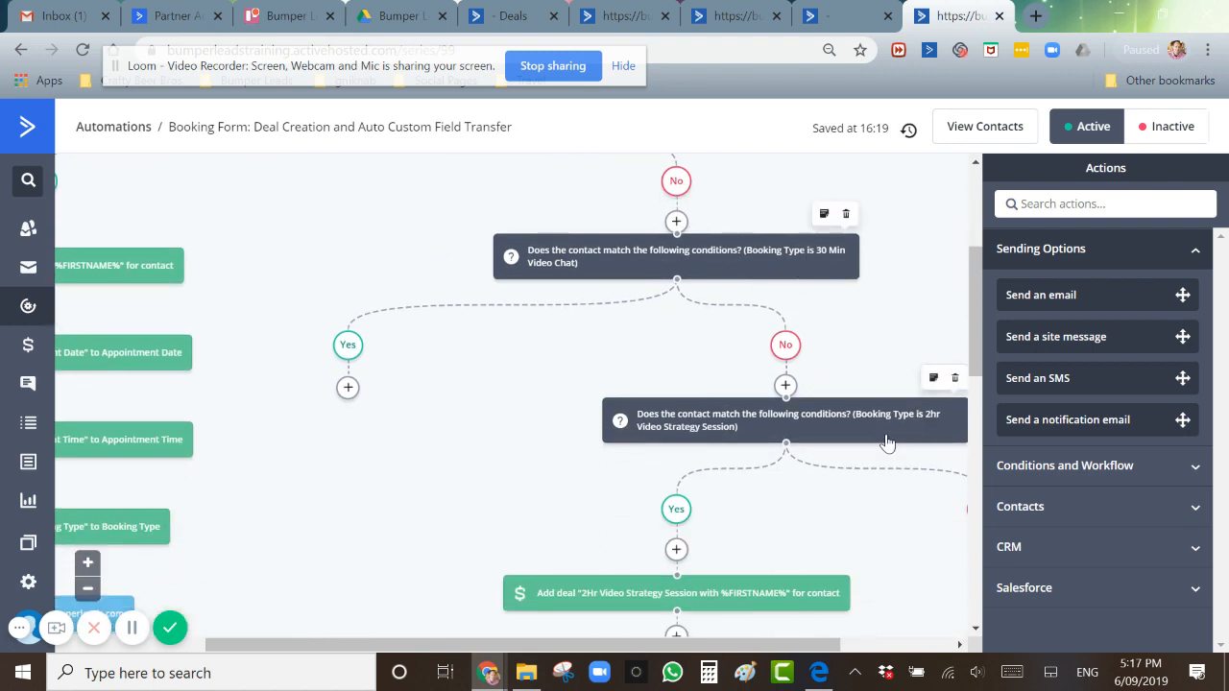
scroll(823, 449, down, 1)
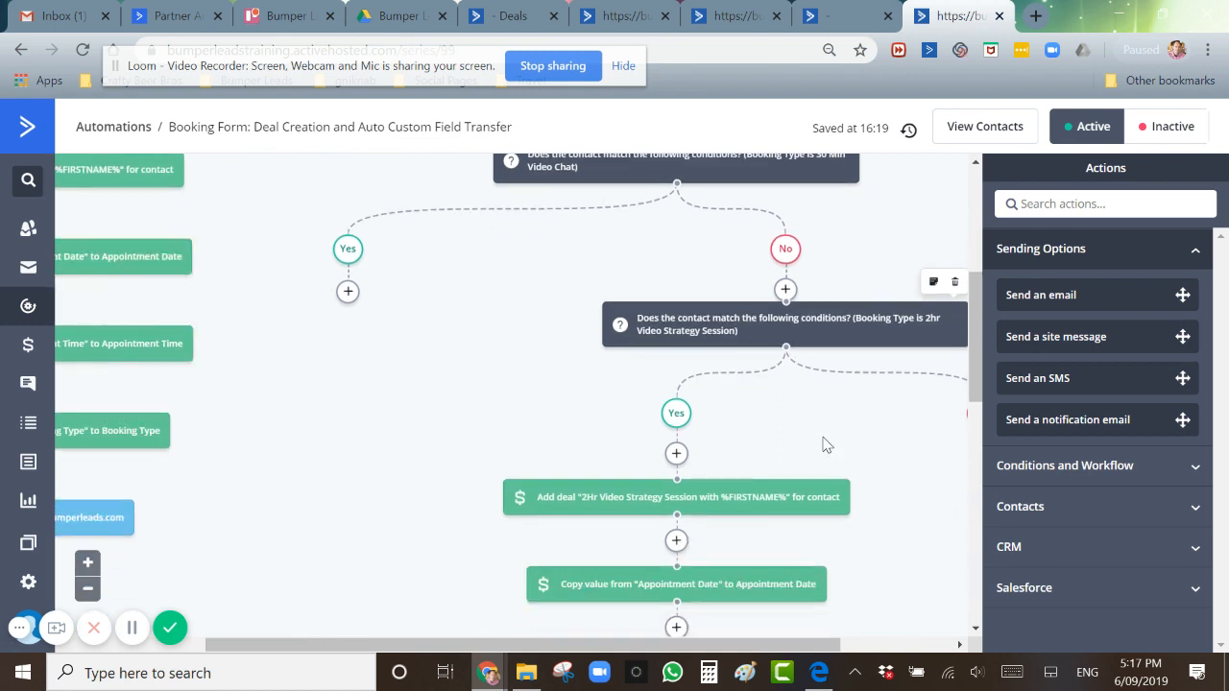
scroll(824, 450, up, 2)
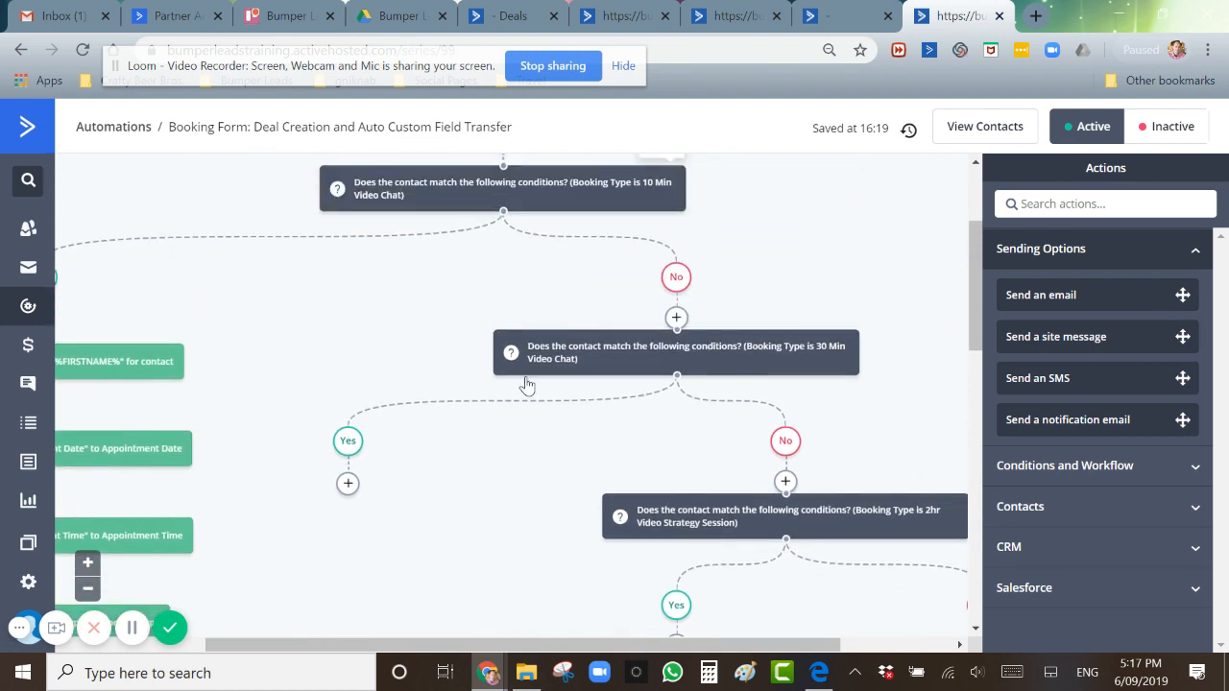
scroll(528, 385, down, 5)
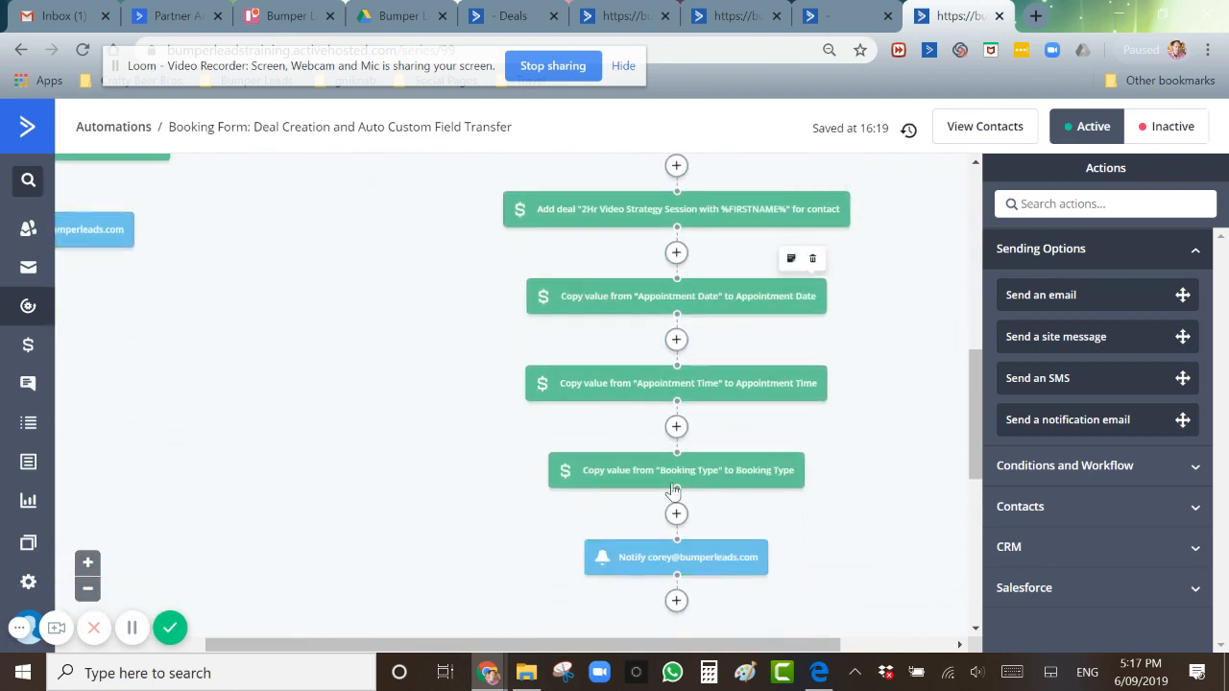
scroll(676, 555, up, 4)
scroll(677, 555, up, 2)
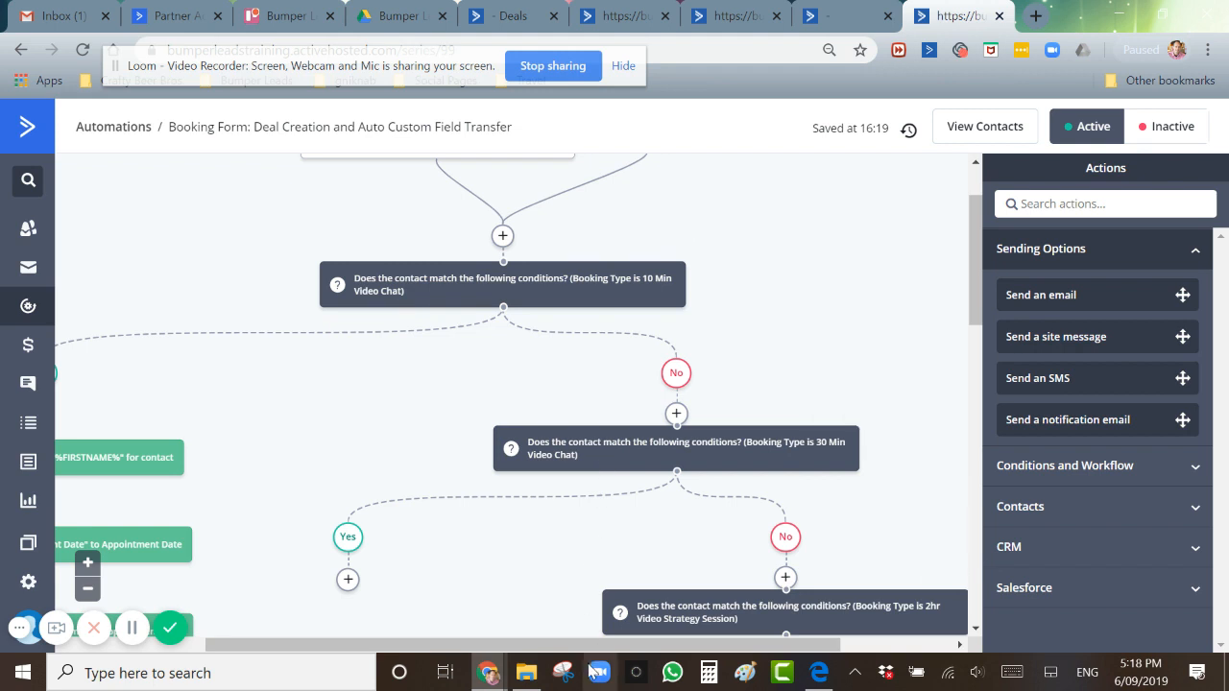
Copy the deal title "10 Min Chat with %FIRSTNAME%" from the 10-minute branch's add deal action and save the action.
drag(581, 645, 412, 648)
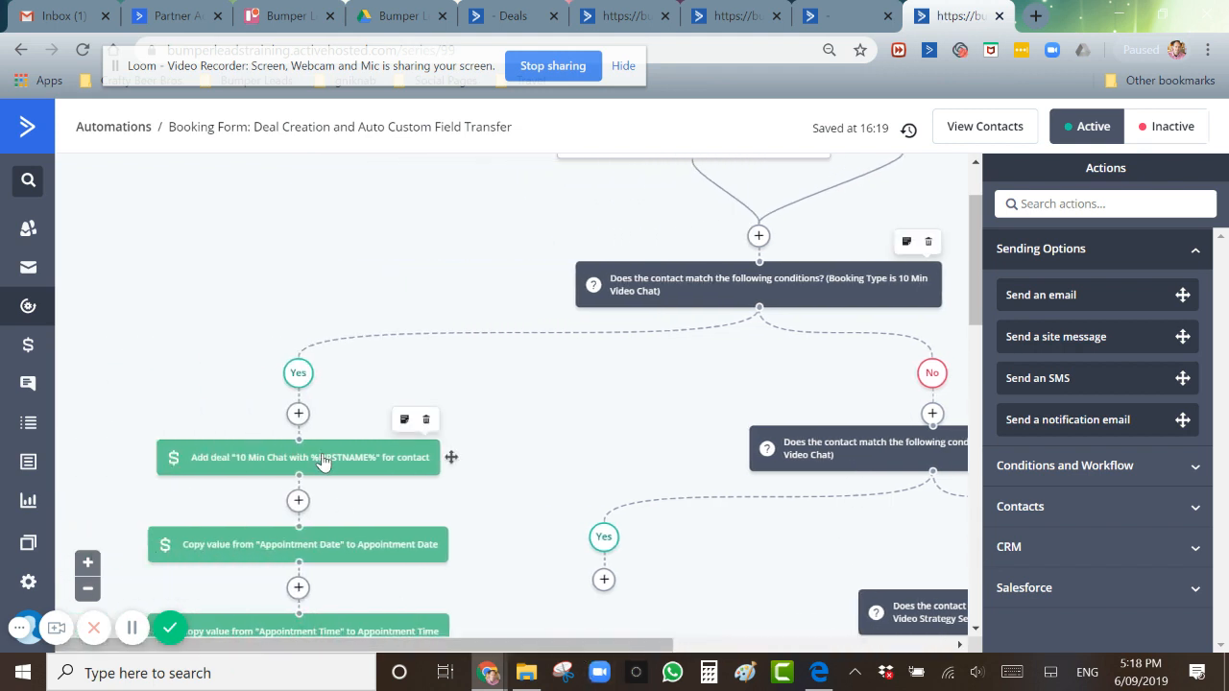
double_click(322, 462)
drag(286, 419, 92, 419)
key(ctrl+c)
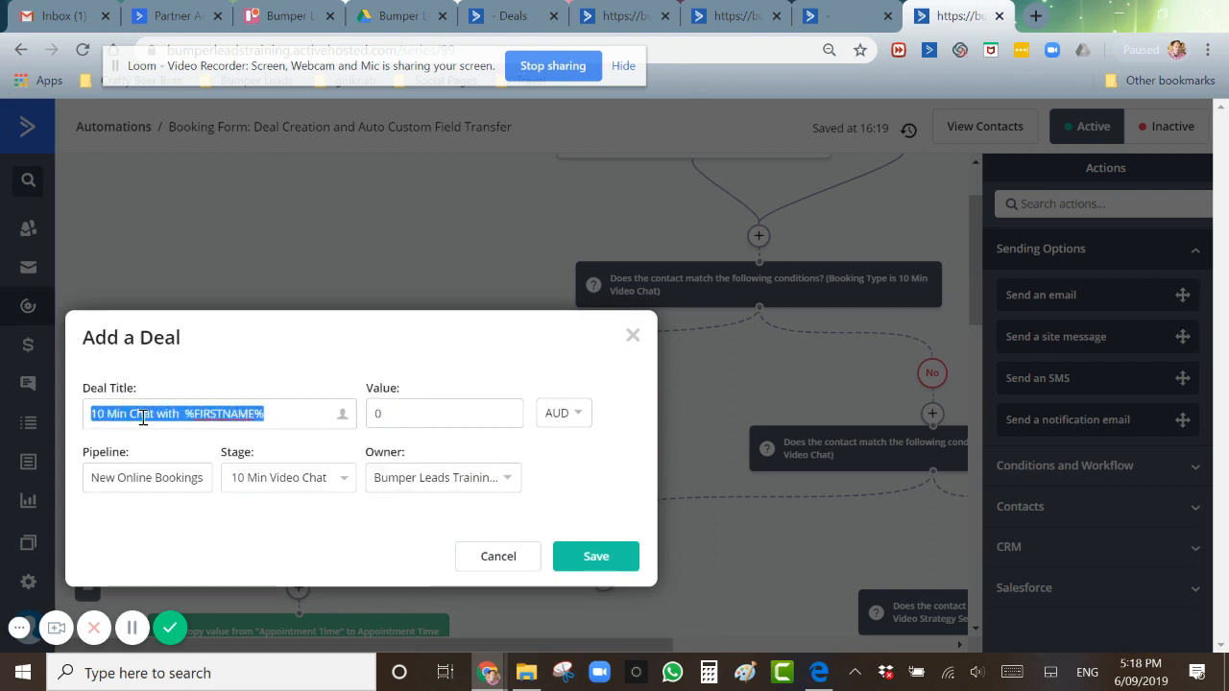
click(596, 556)
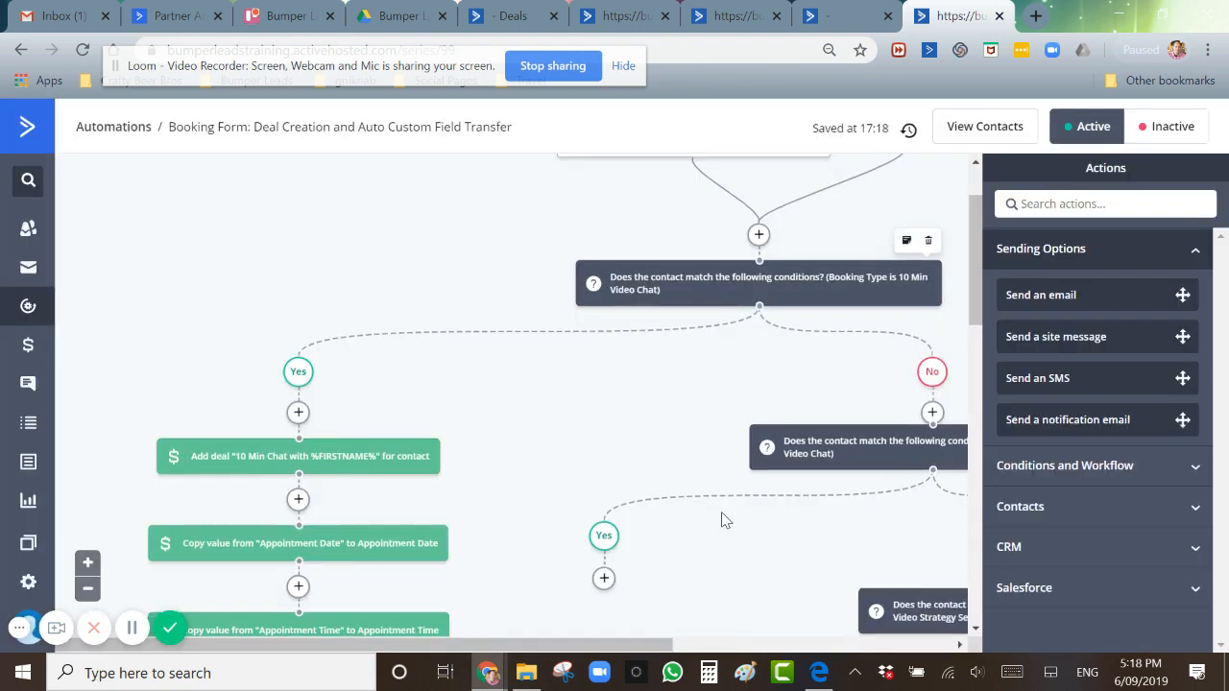
Add a deal action to the 30-minute booking's Yes branch, titled "30 Min Chat with %FIRSTNAME%".
scroll(672, 480, down, 2)
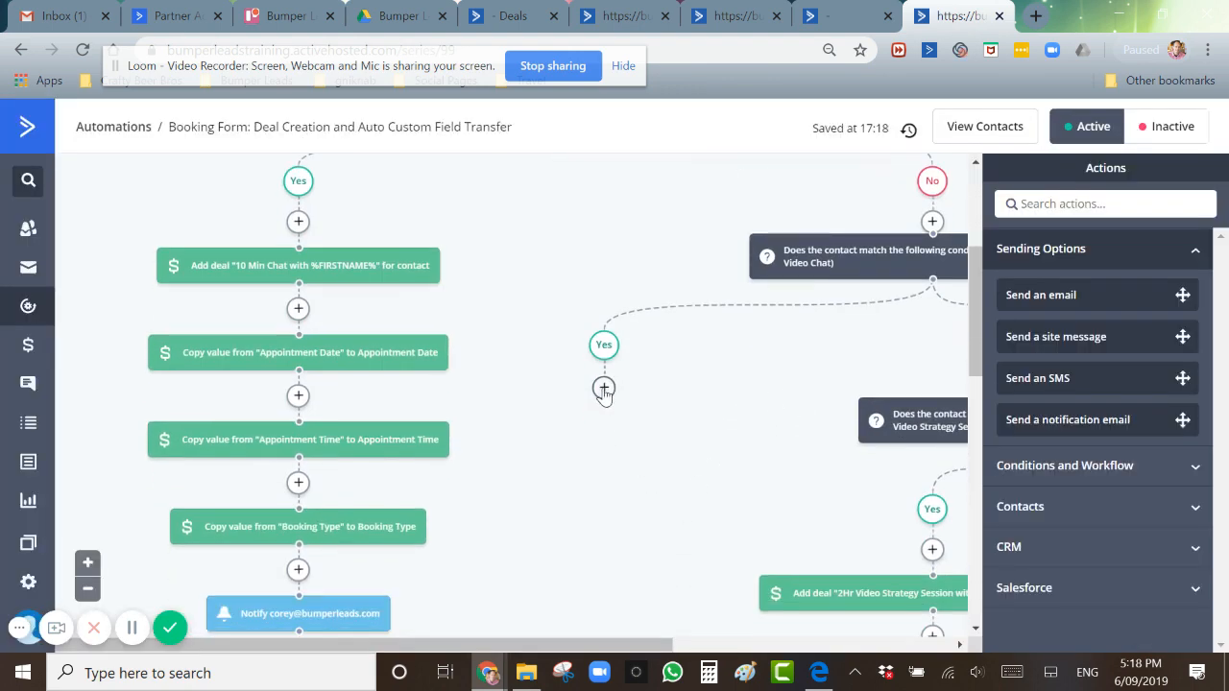
click(603, 389)
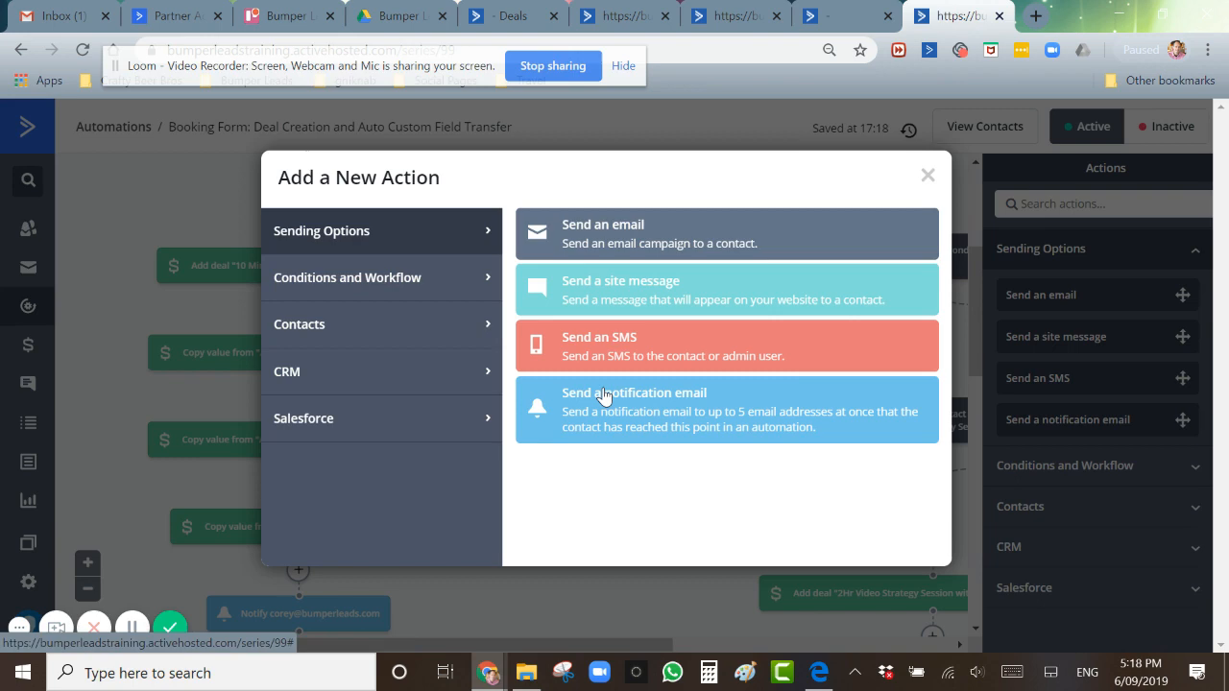
click(375, 382)
click(620, 238)
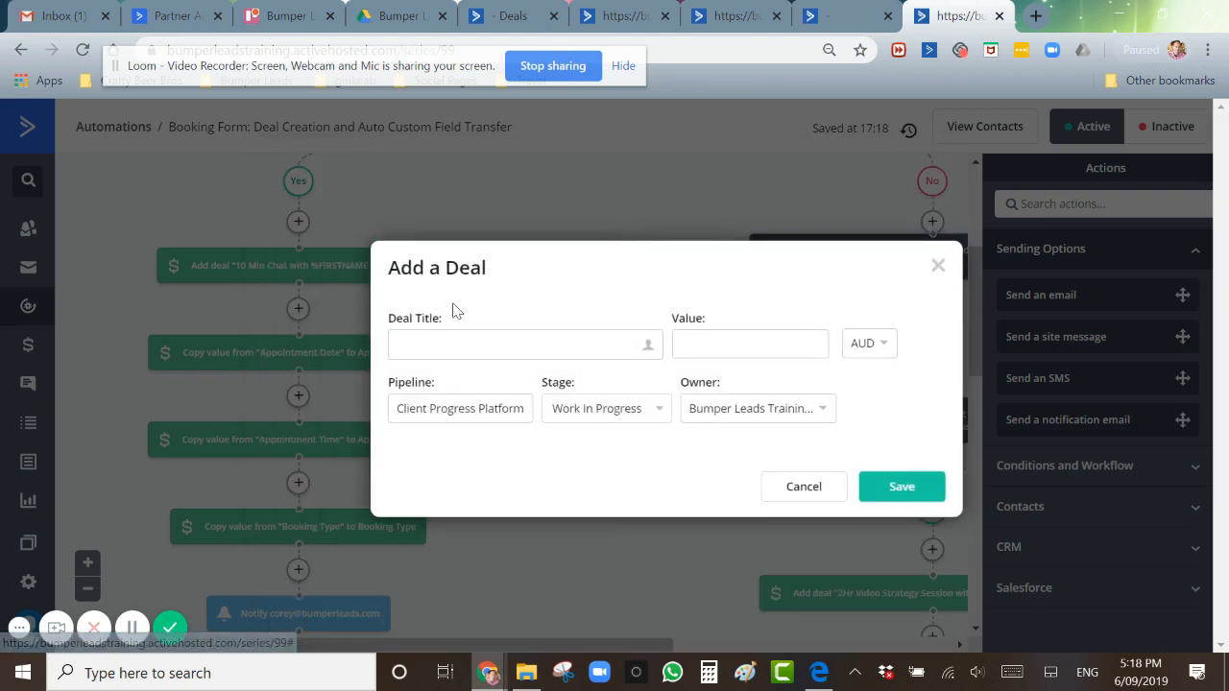
click(423, 345)
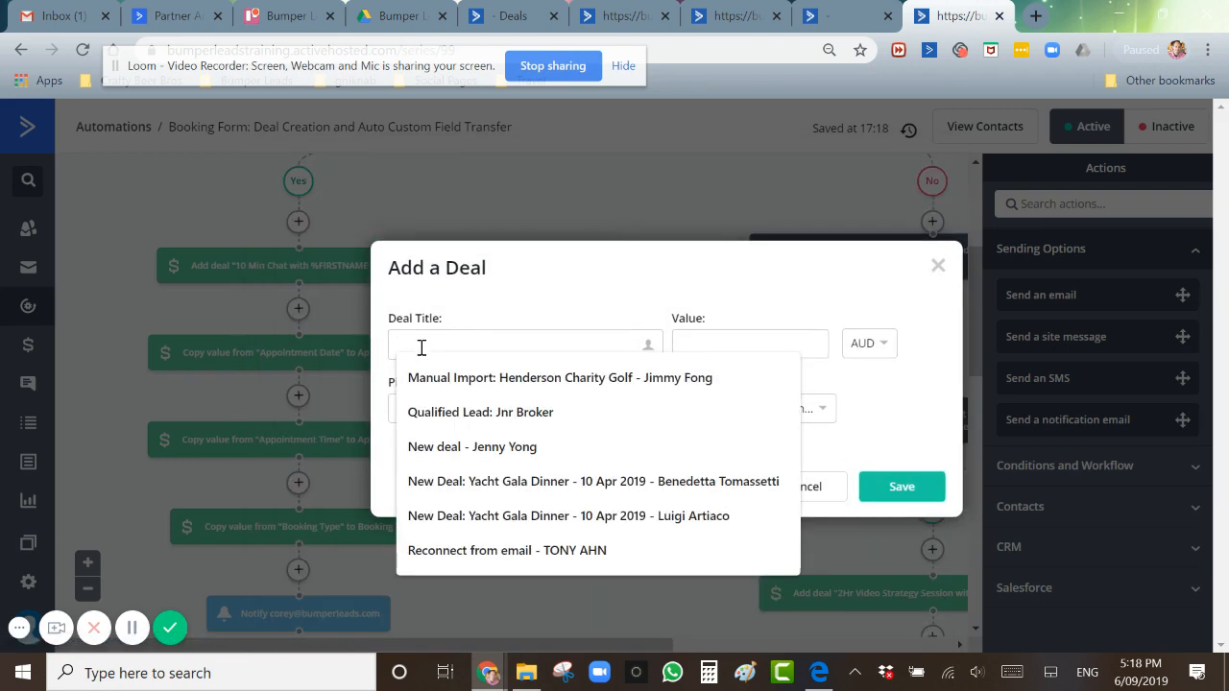
key(ctrl+v)
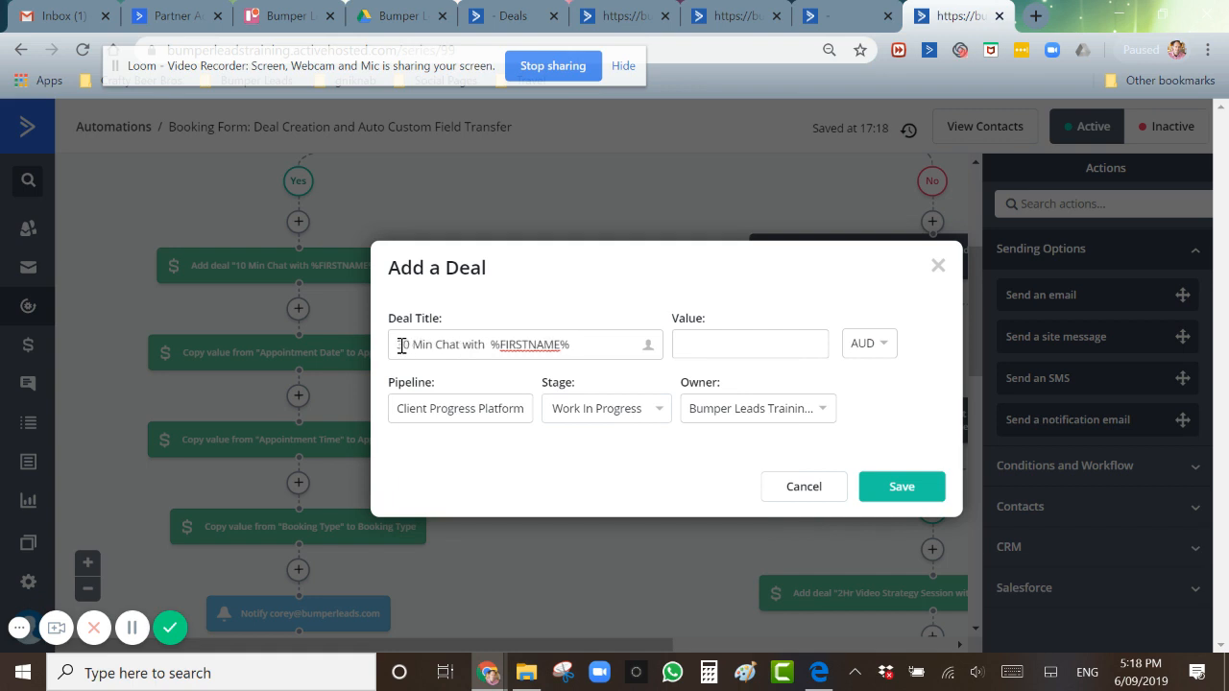
Assign the new deal to the New Online Bookings pipeline at the 30 Min Video Chat stage and save the action.
click(480, 413)
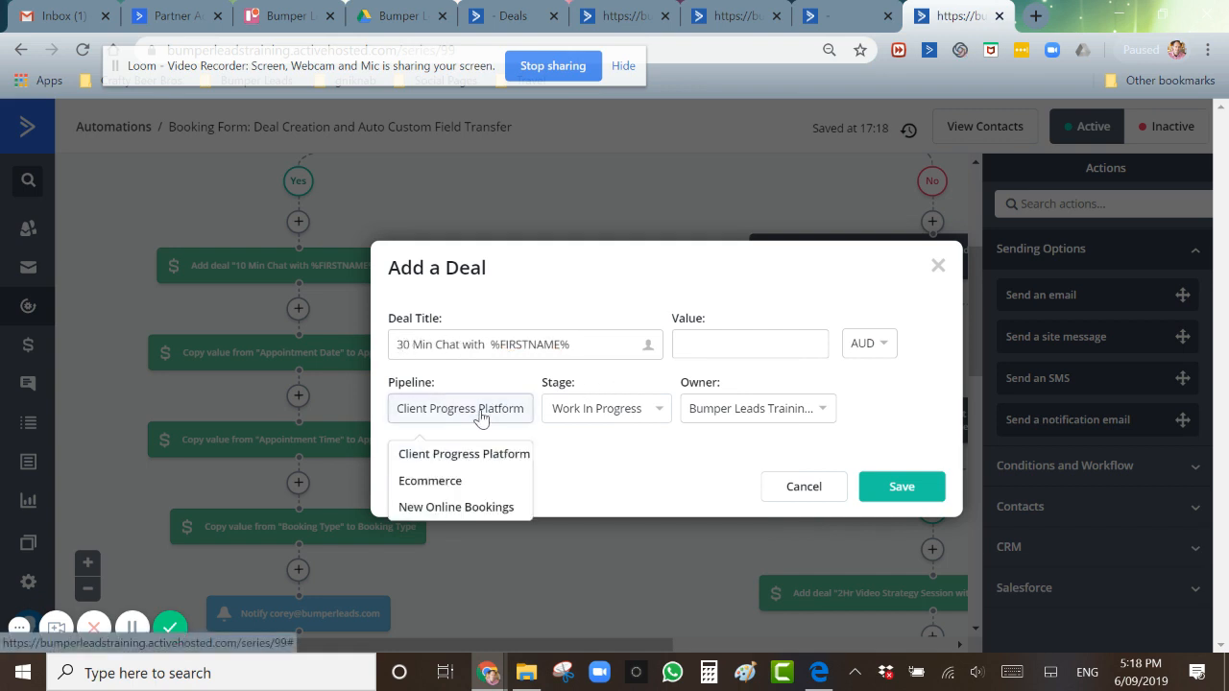
click(451, 507)
click(629, 411)
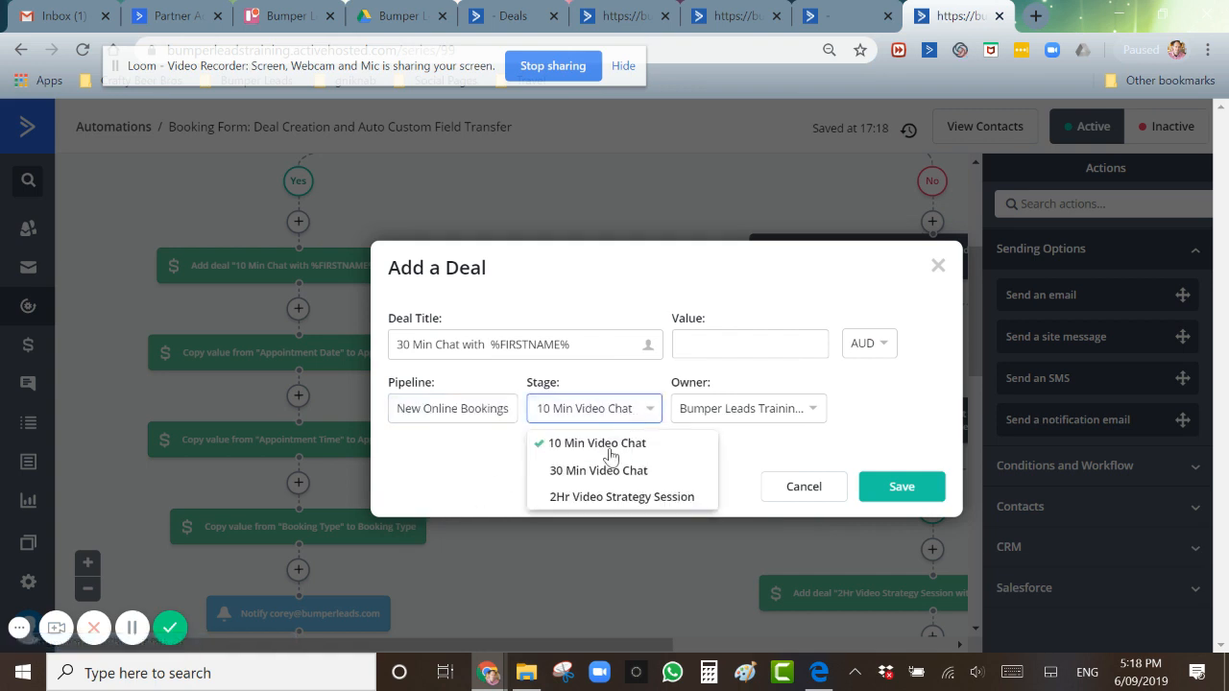
click(603, 471)
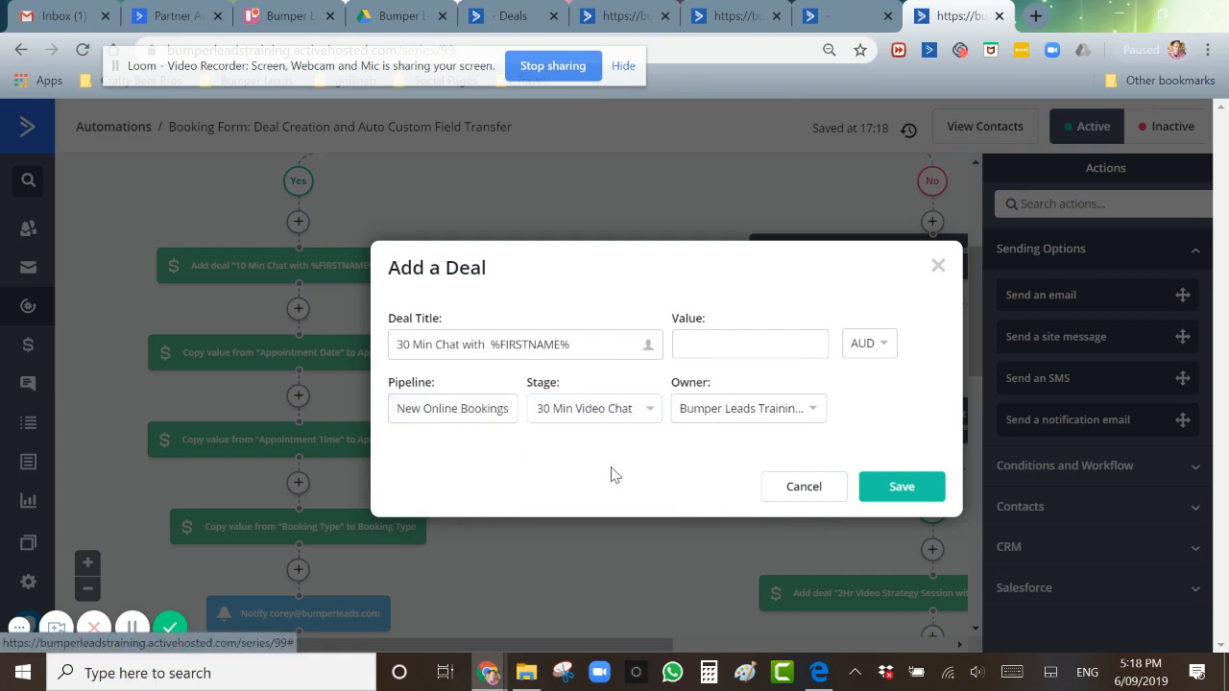
click(903, 488)
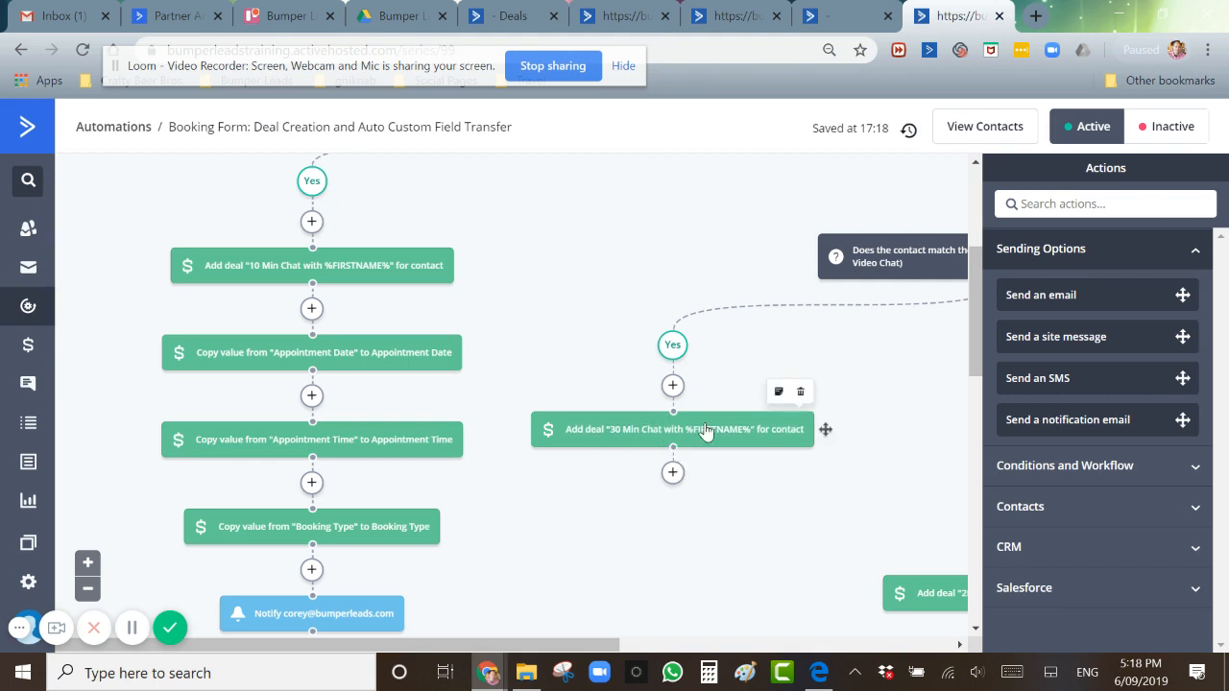
Below the 30-minute deal, add a custom field update copying the contact's Appointment Date to the deal's Appointment Date in the New Online Bookings pipeline.
scroll(706, 432, down, 1)
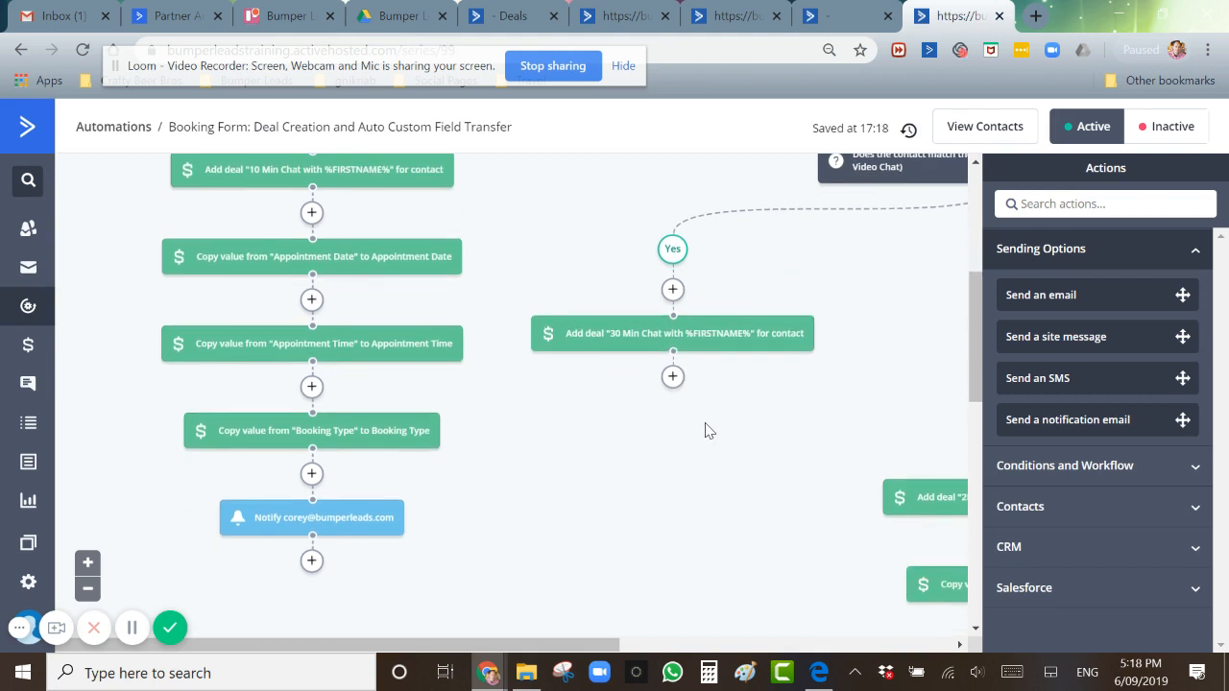
click(673, 378)
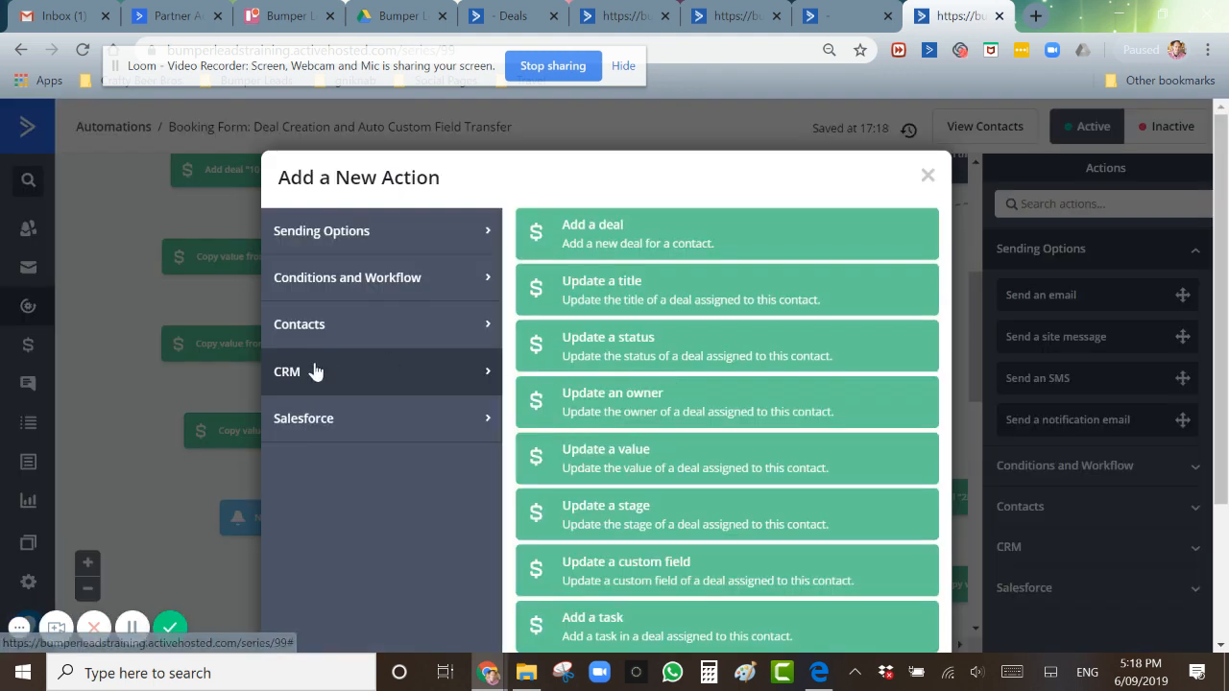
click(667, 572)
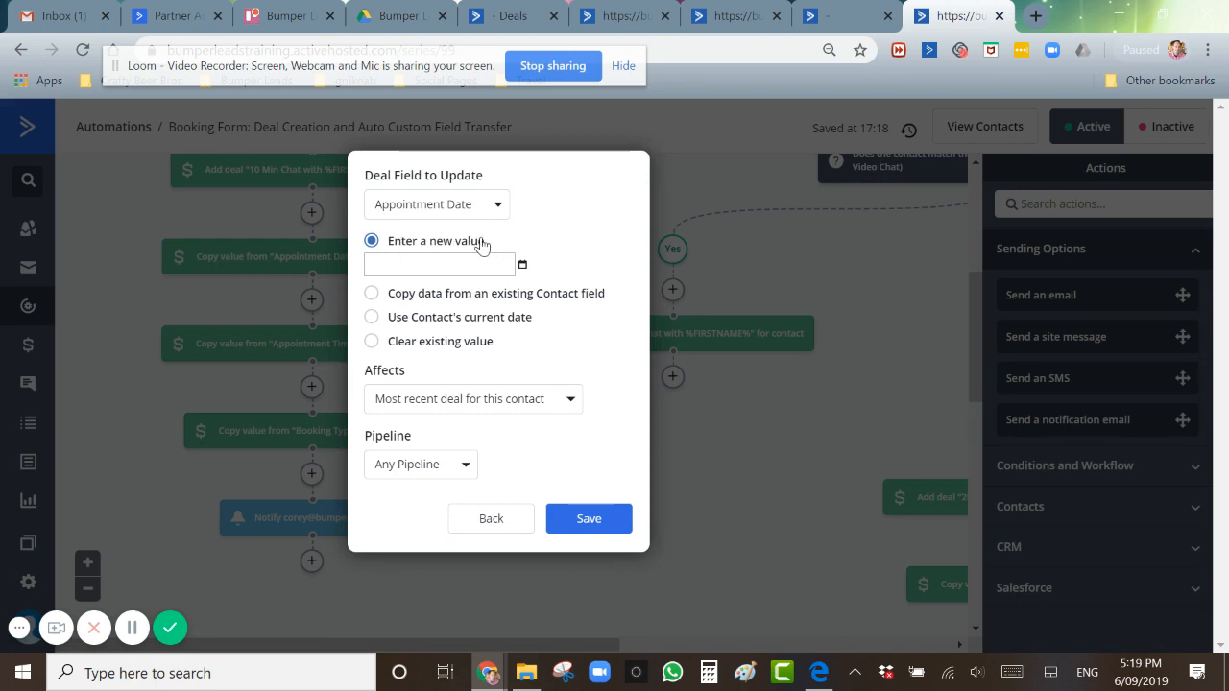
click(373, 294)
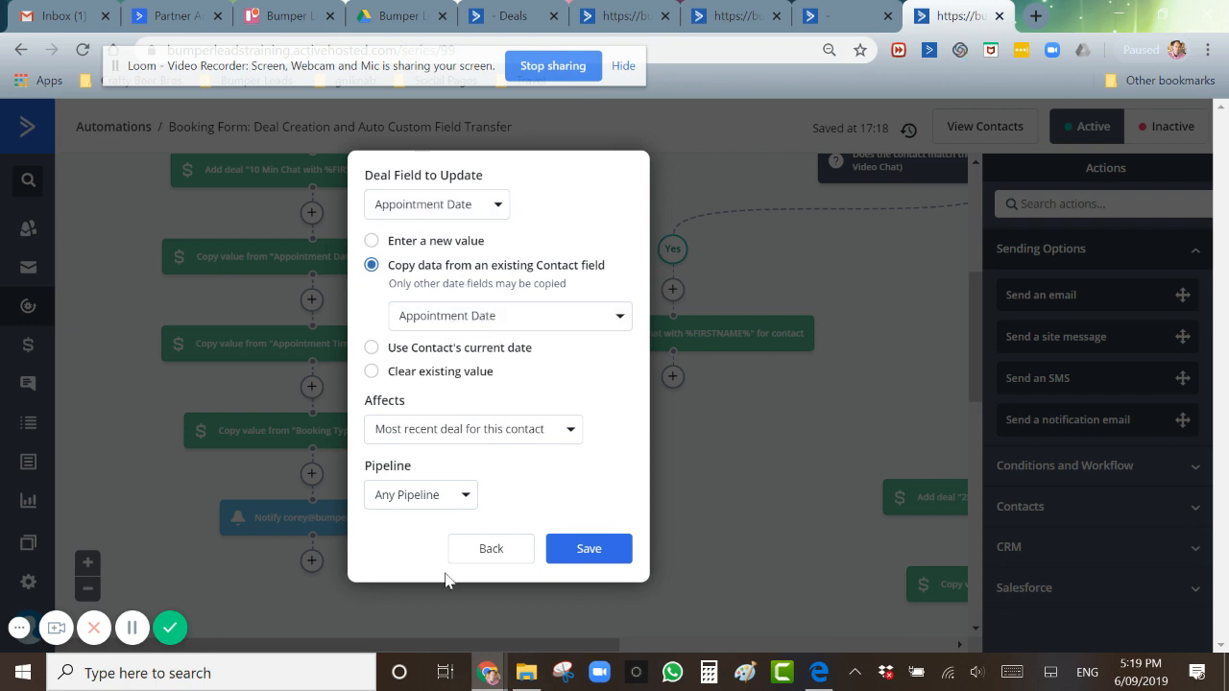
click(460, 497)
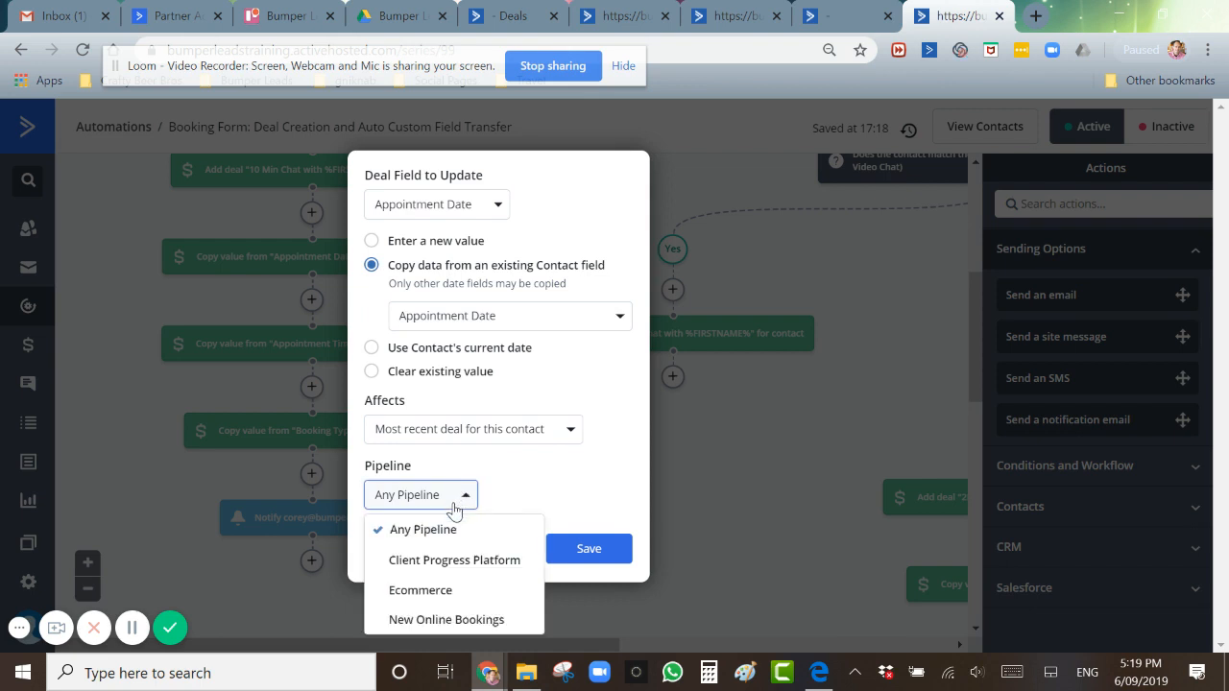
click(429, 621)
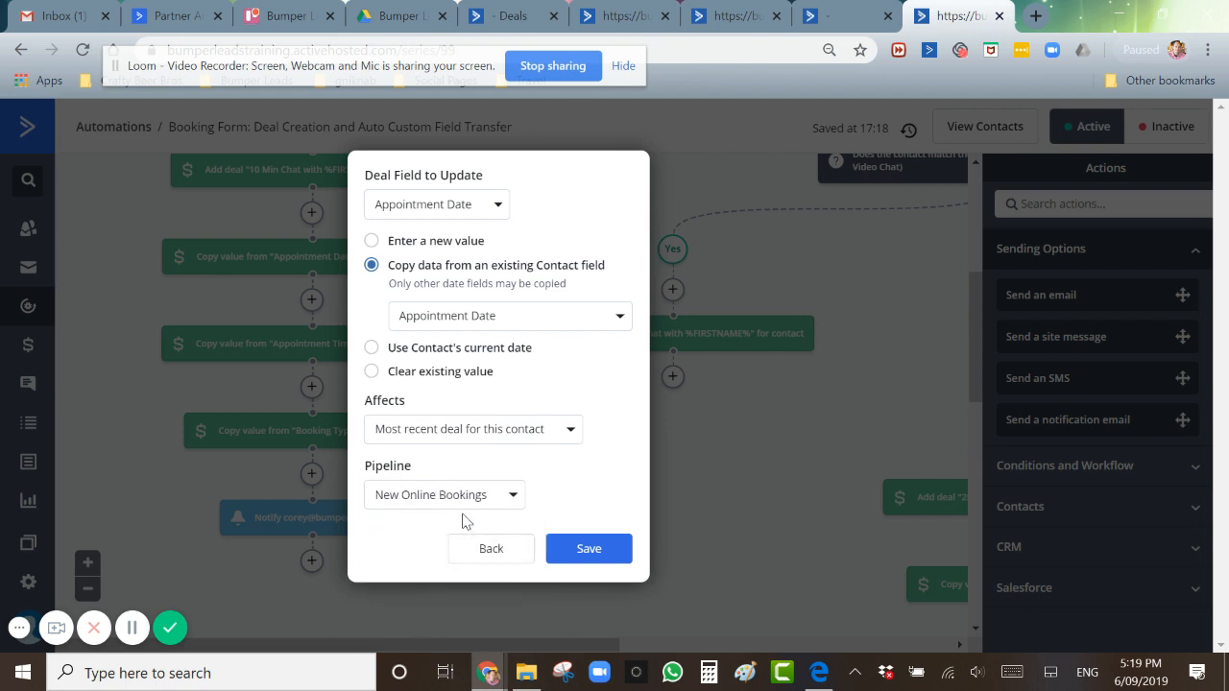
click(587, 551)
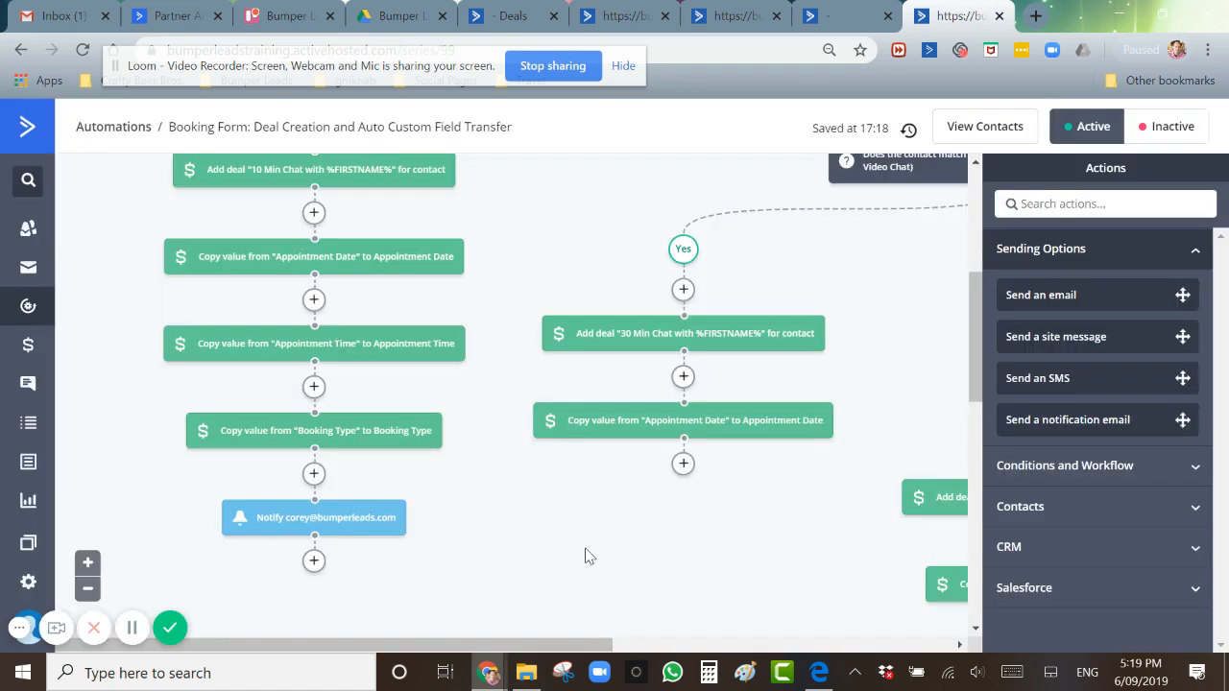
Add another custom field update to the 30-minute branch, copying the contact's Appointment Time to the deal's Appointment Time in the New Online Bookings pipeline.
scroll(713, 449, down, 1)
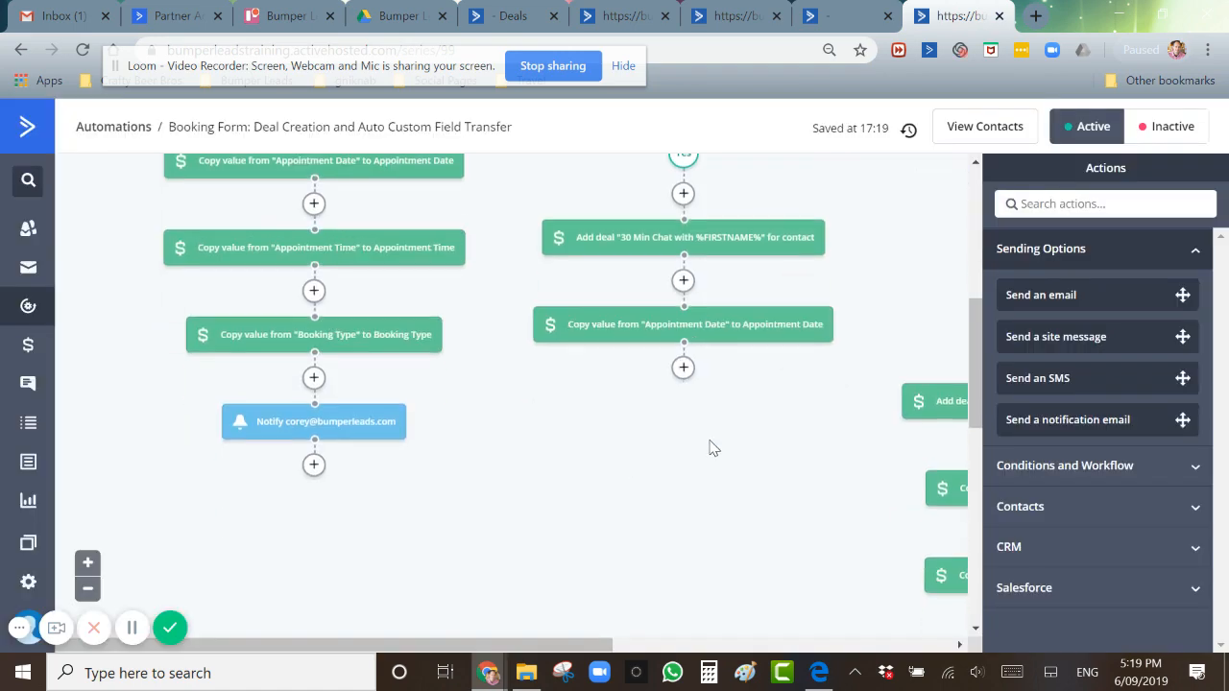
click(683, 371)
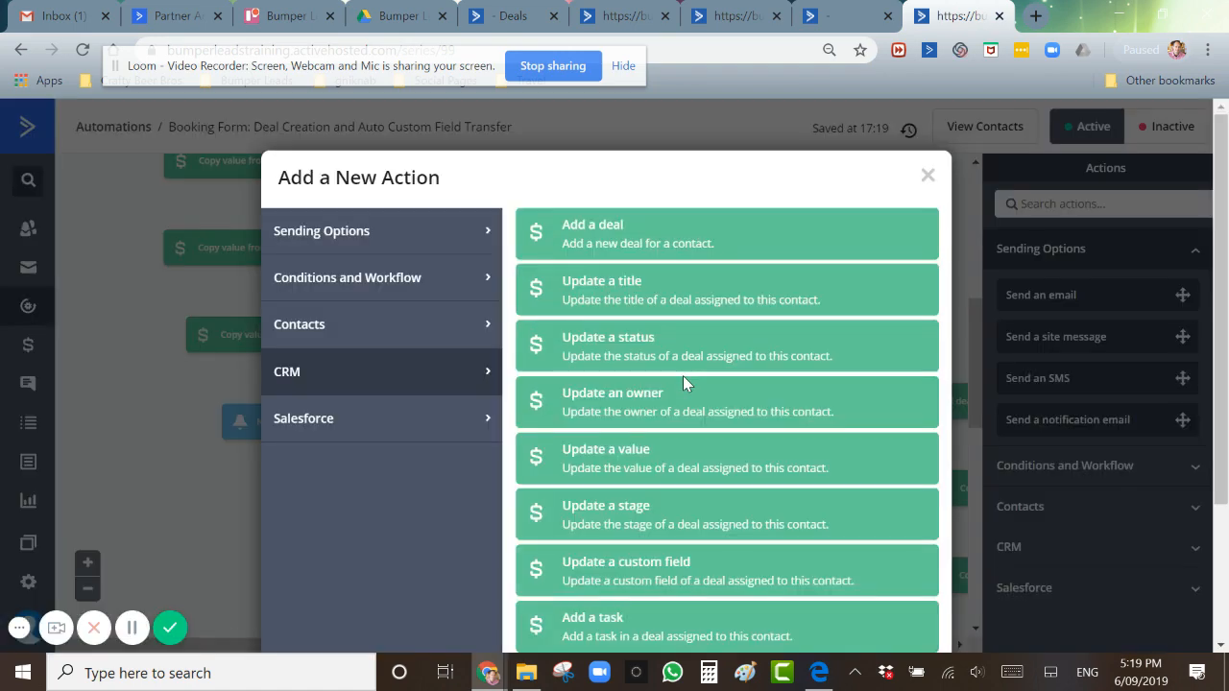
click(645, 581)
click(498, 204)
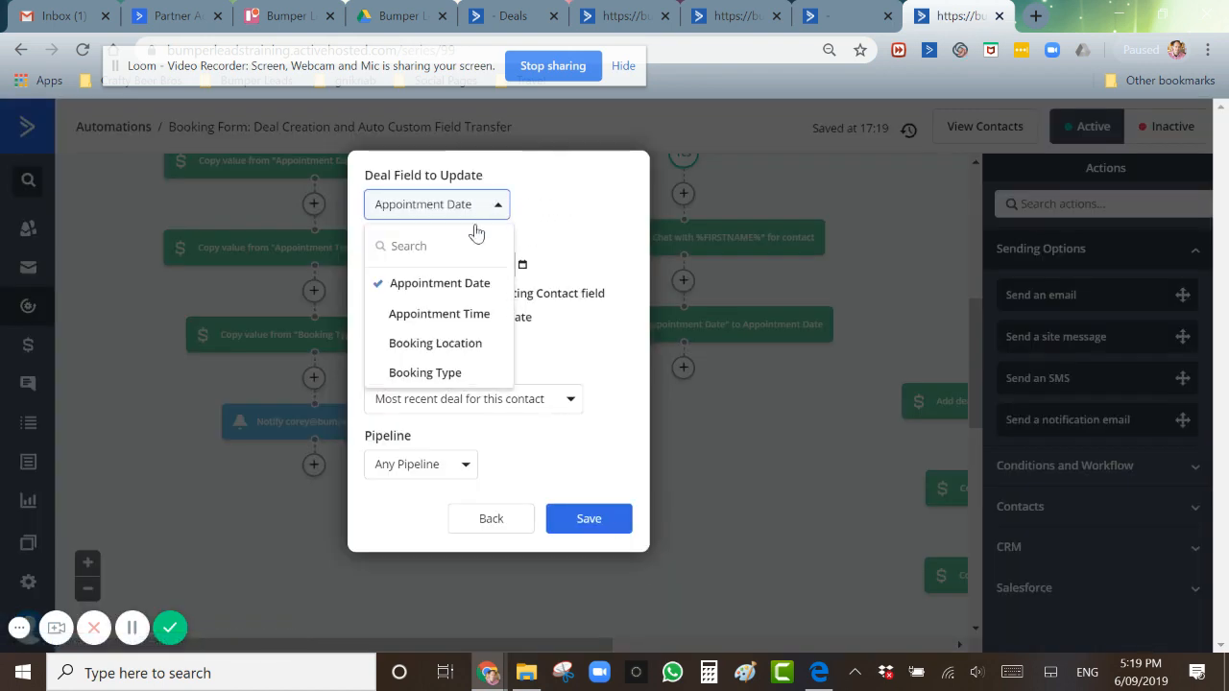
click(450, 315)
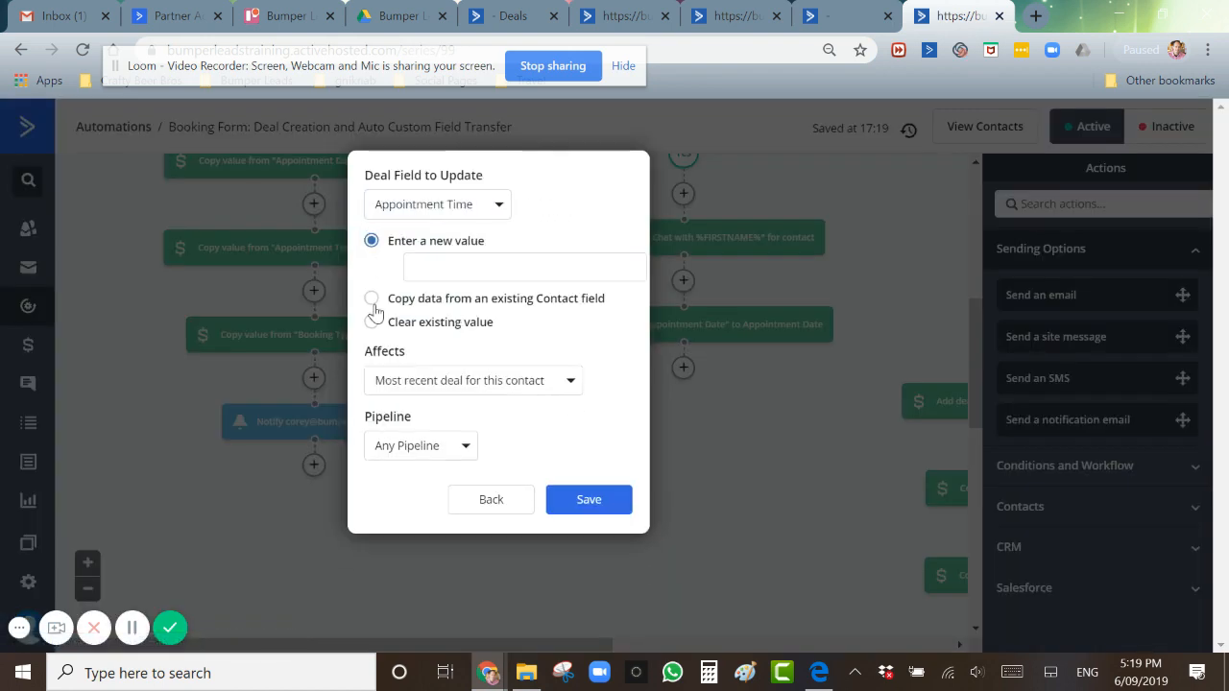
click(372, 300)
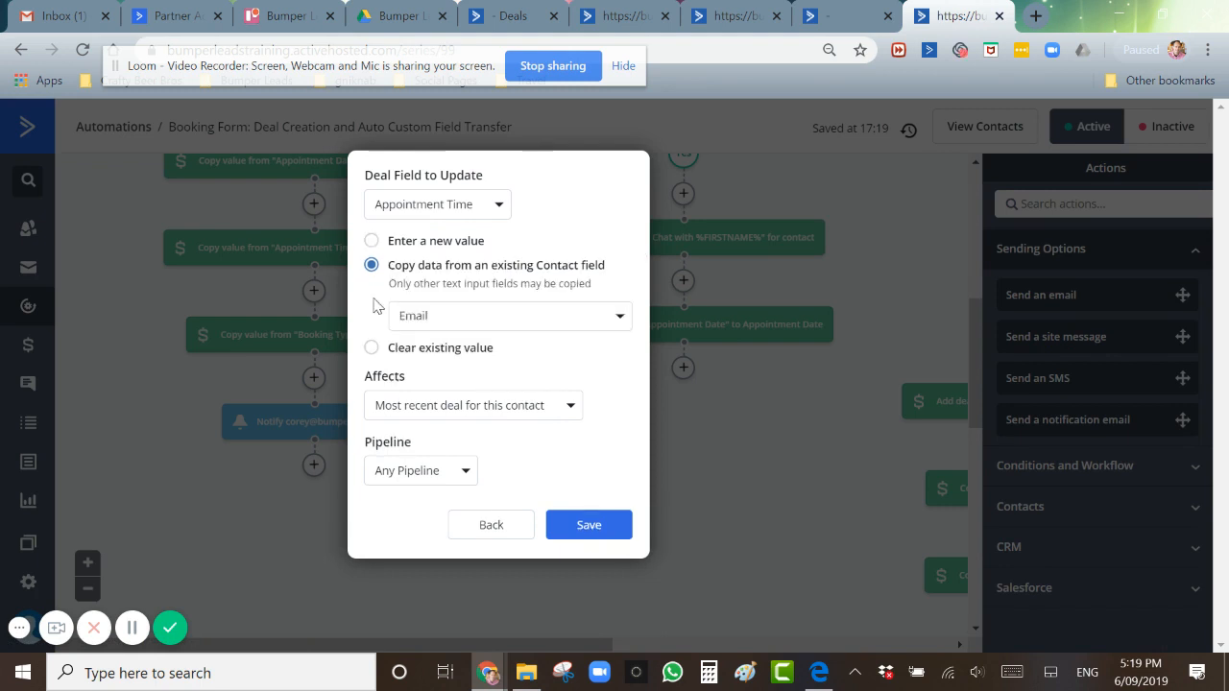
click(579, 318)
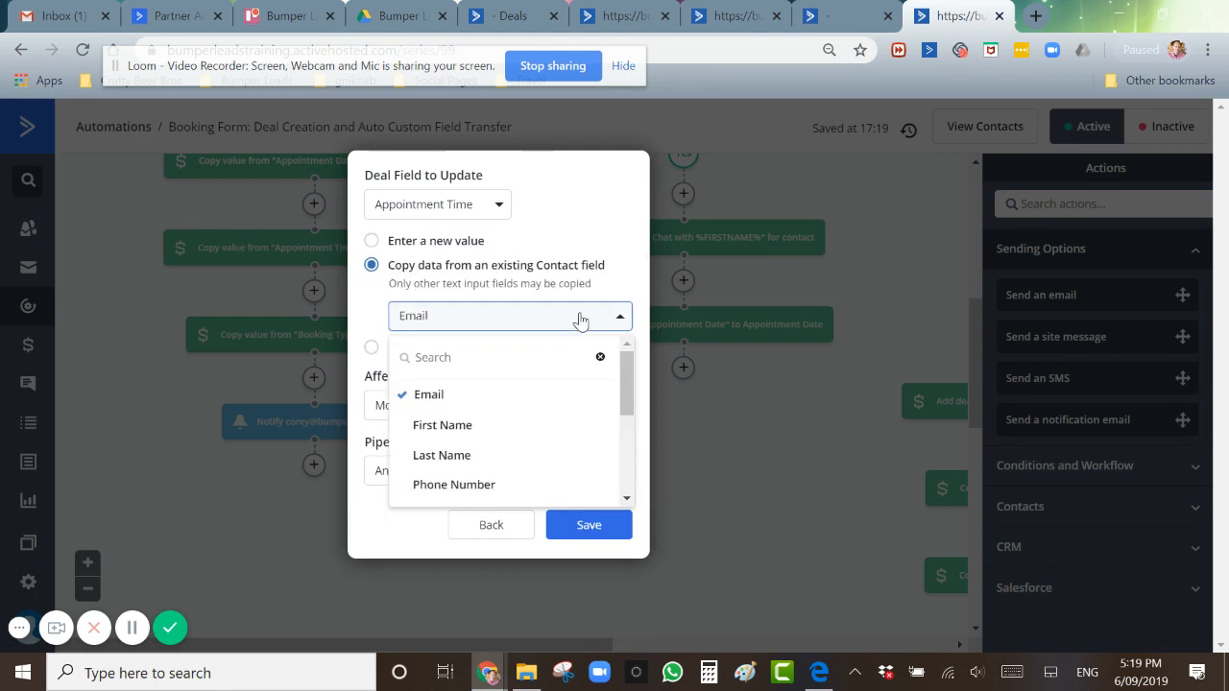
scroll(494, 400, down, 1)
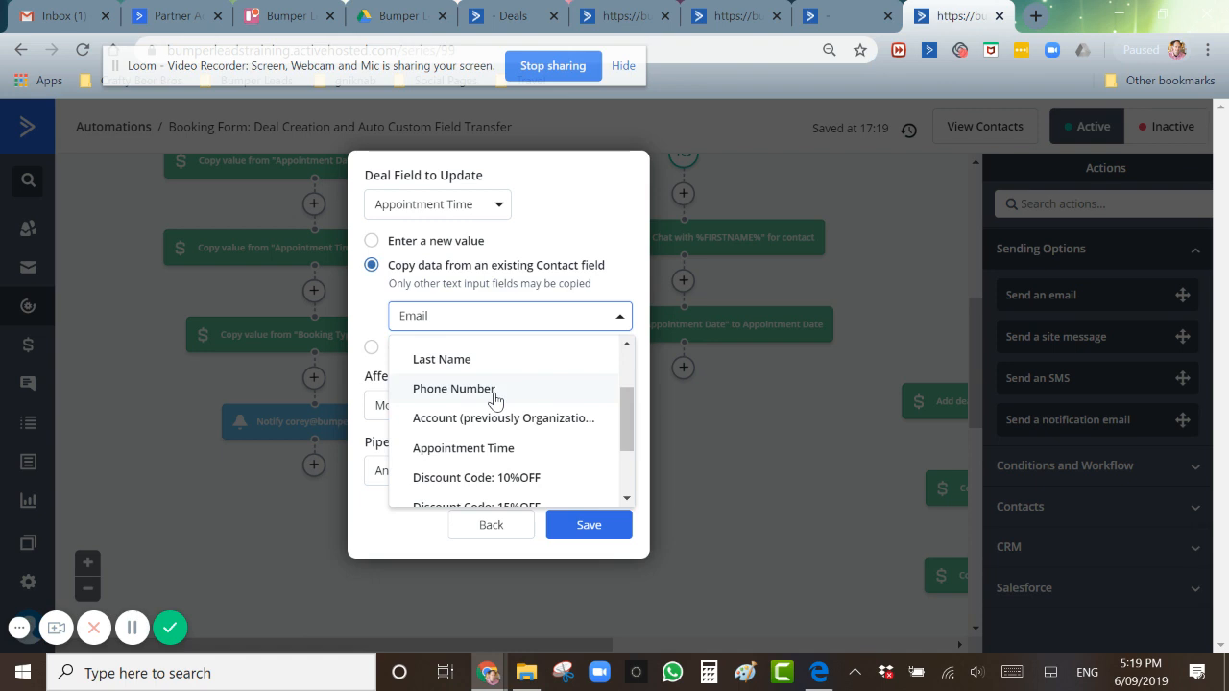
click(493, 448)
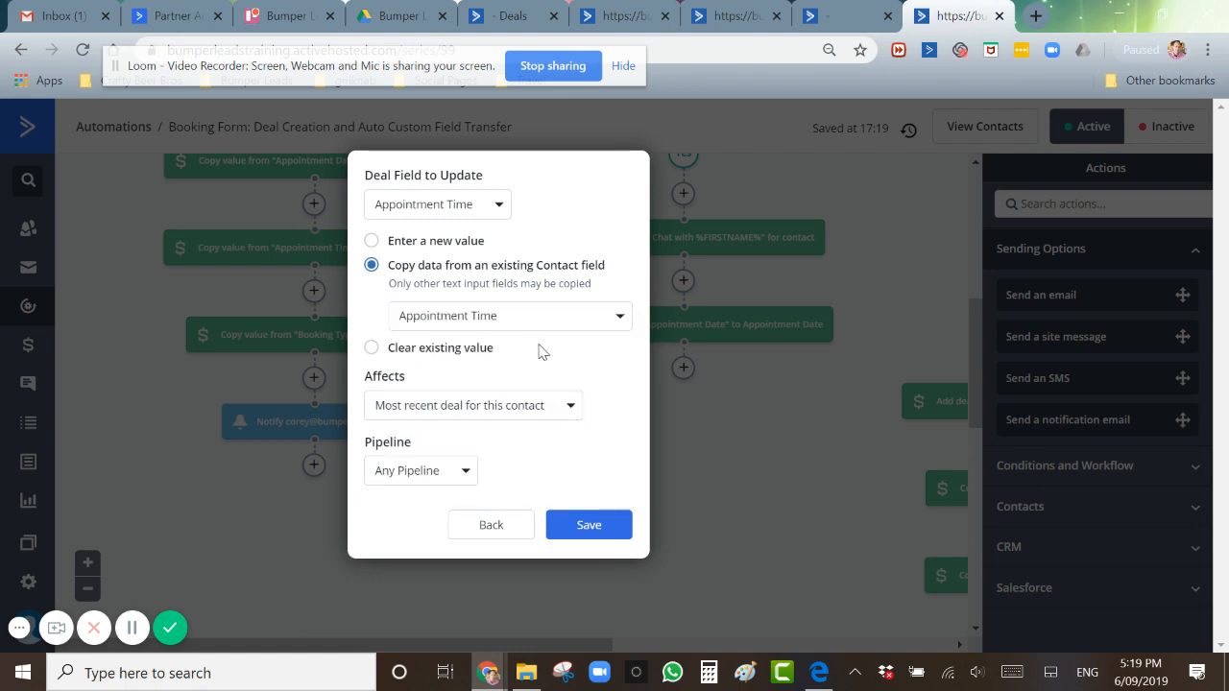
click(465, 473)
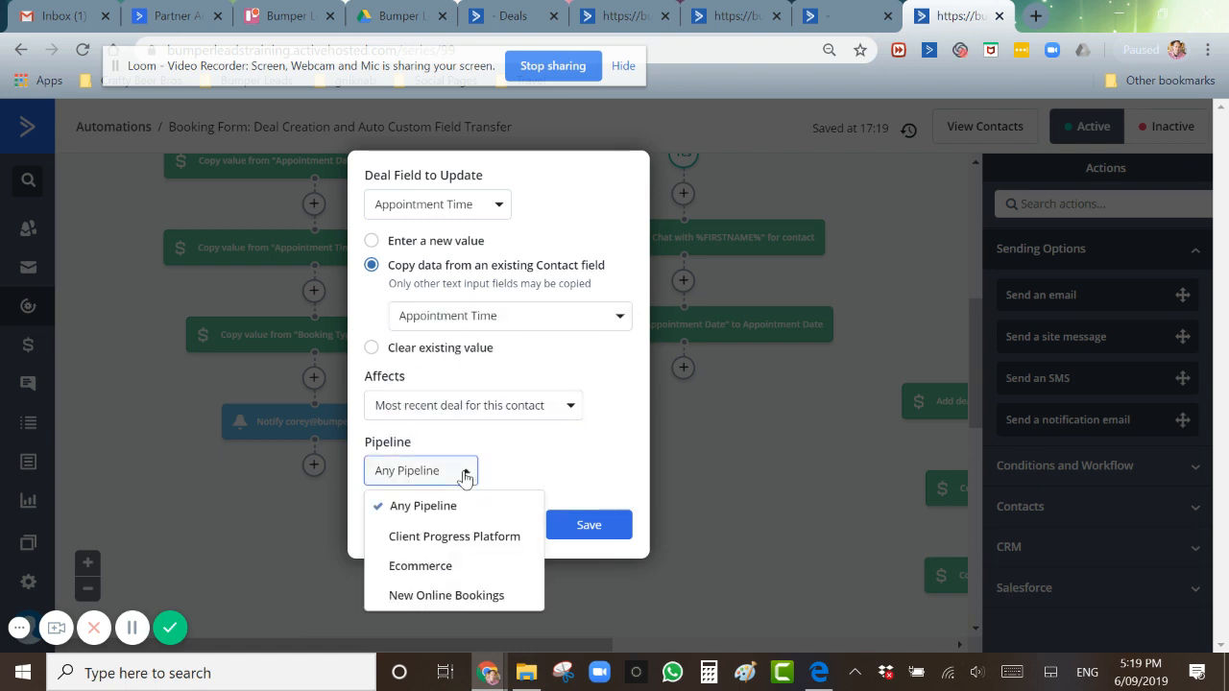
click(467, 594)
click(574, 530)
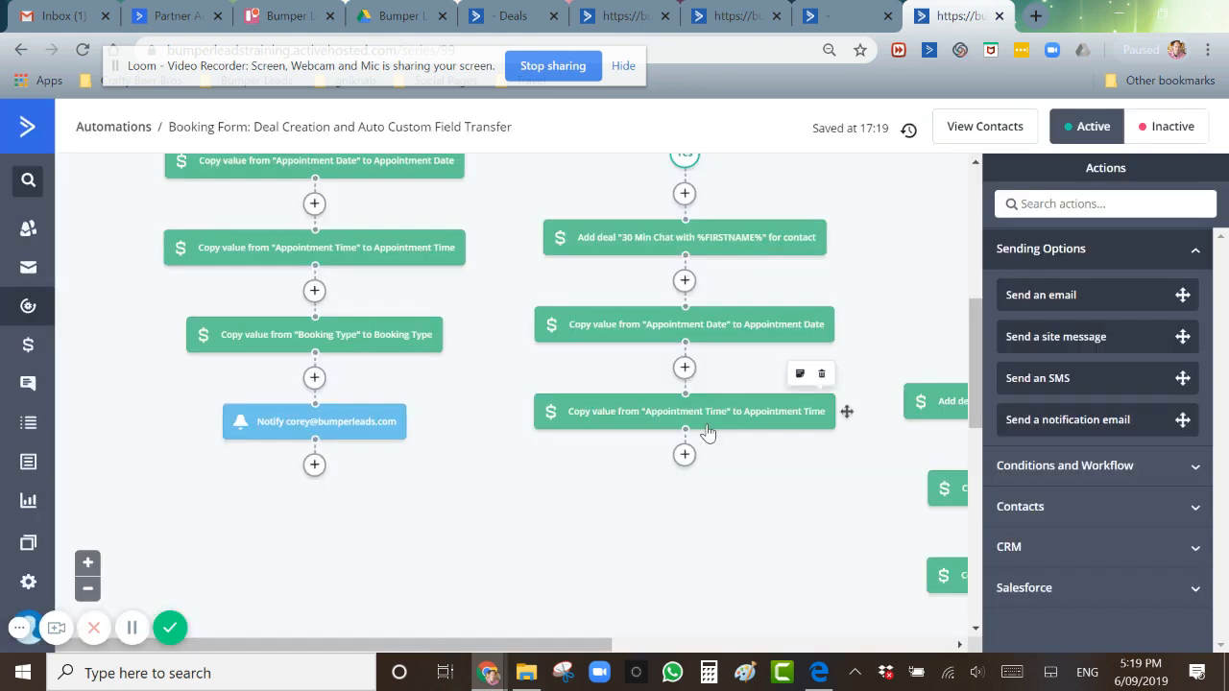
Add a custom field update that copies the contact's Booking Type to the deal's Booking Type in the New Online Bookings pipeline.
click(685, 455)
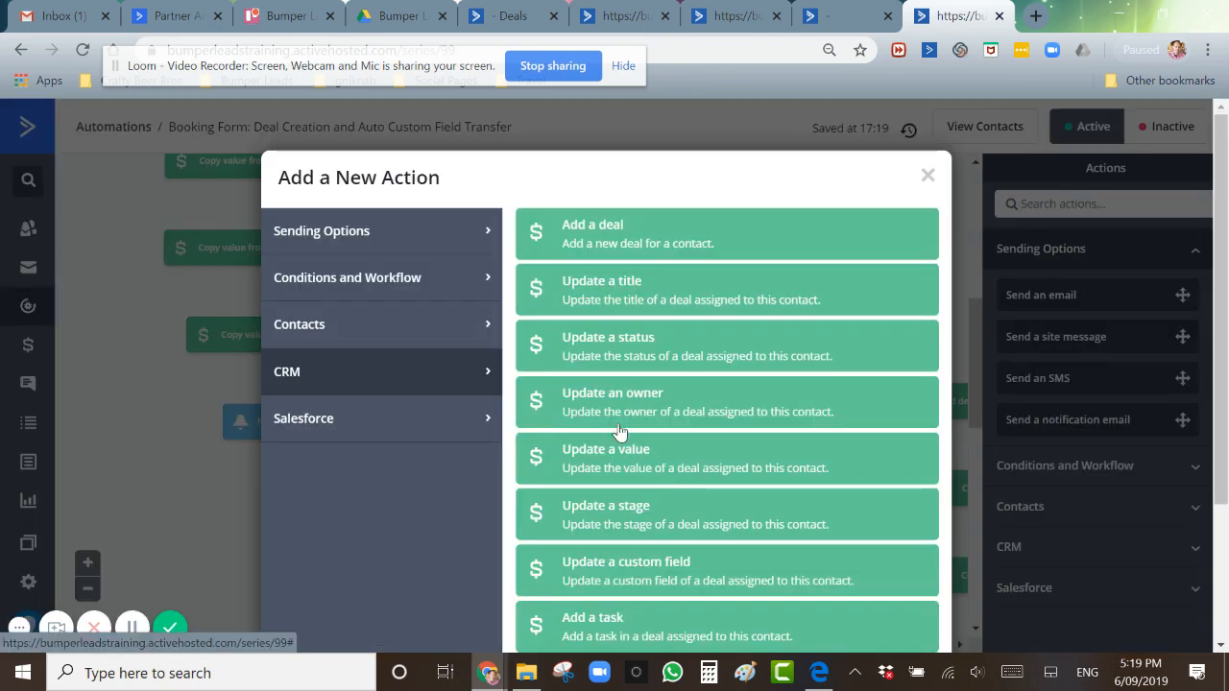
click(647, 577)
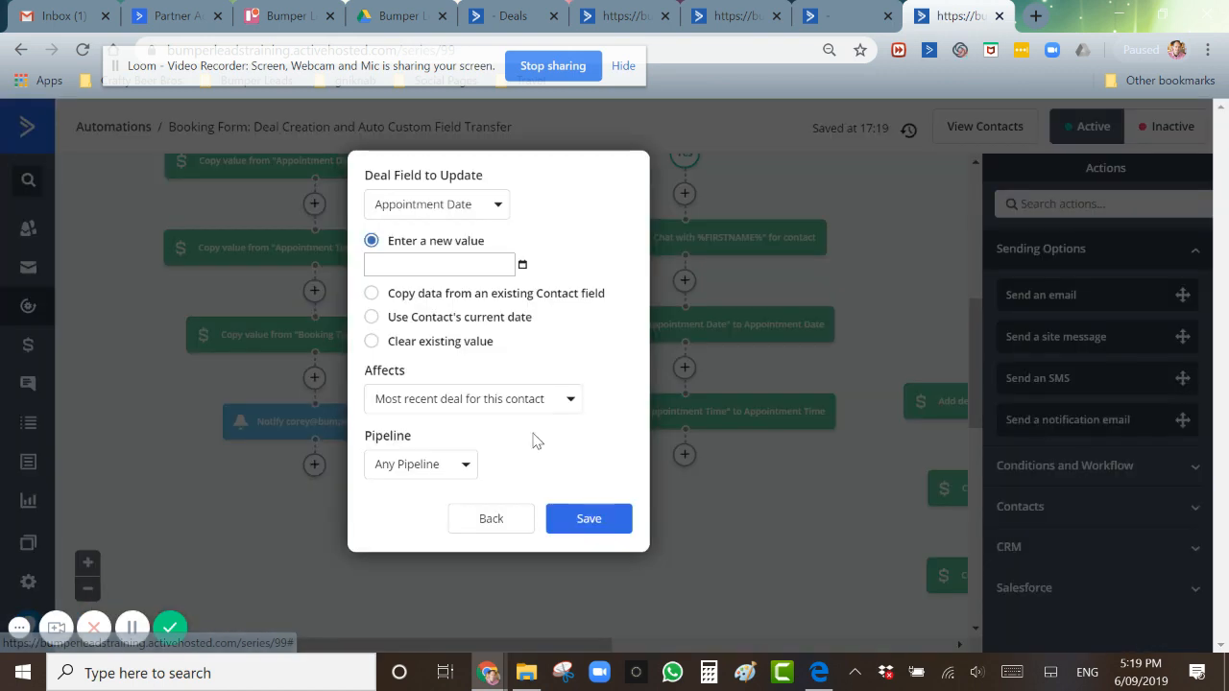
click(494, 203)
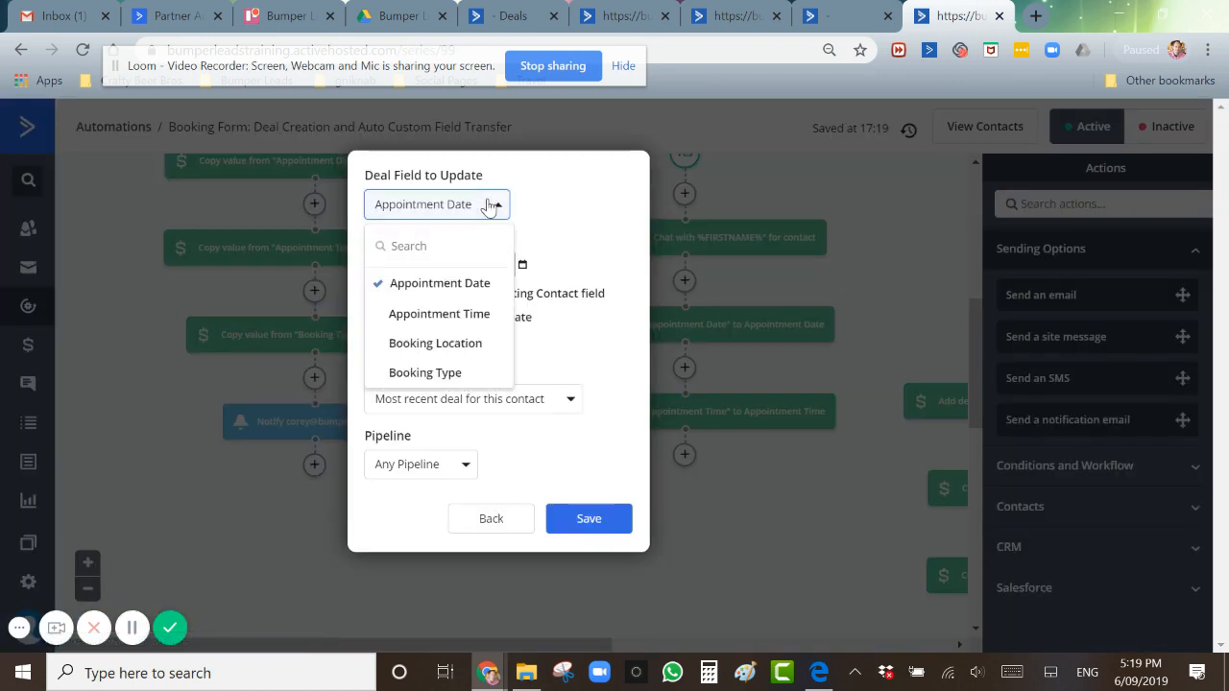
click(431, 376)
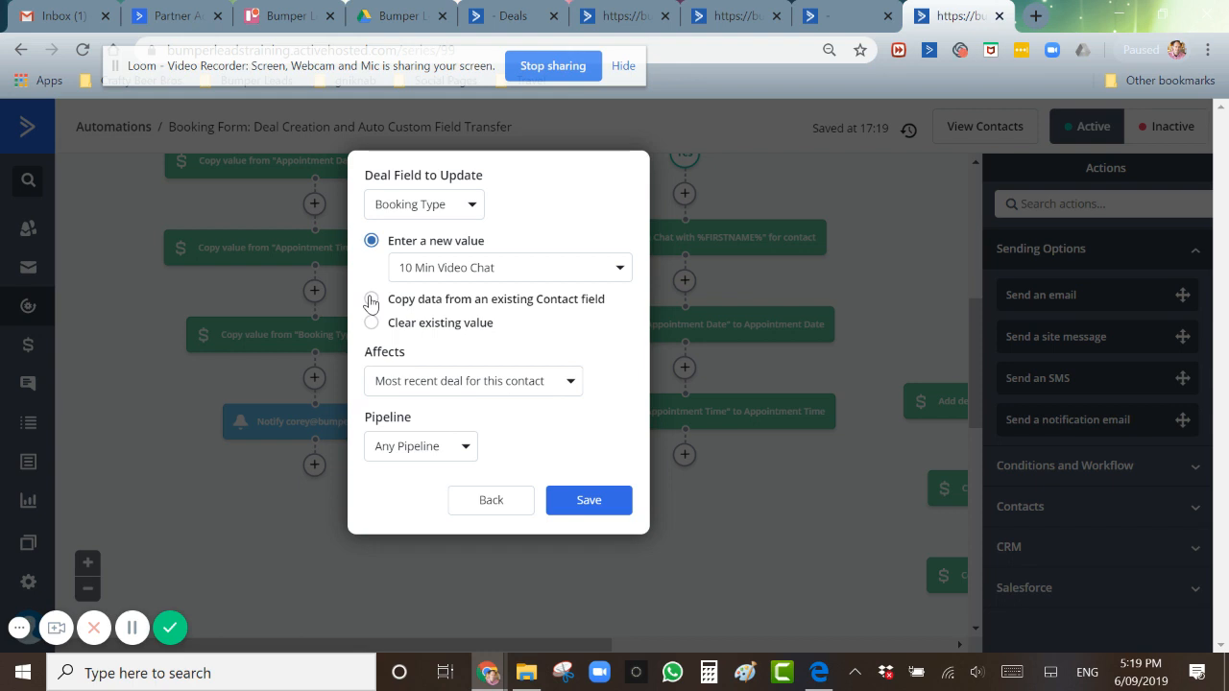
click(371, 300)
click(612, 325)
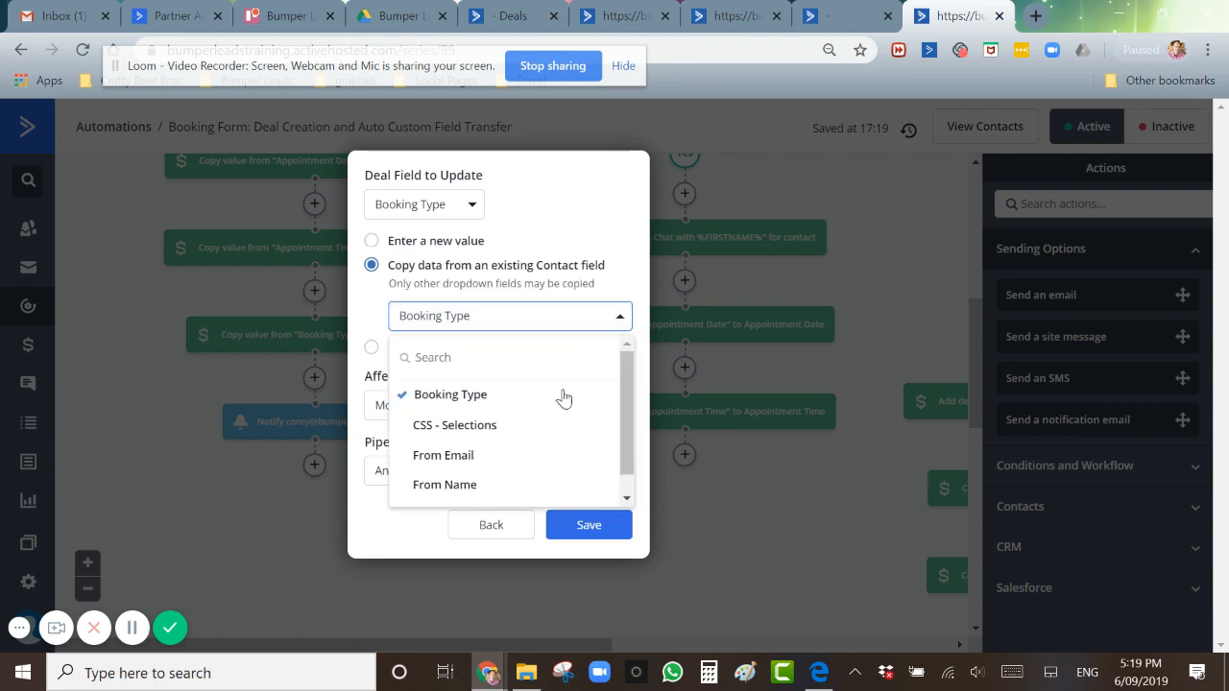
click(441, 395)
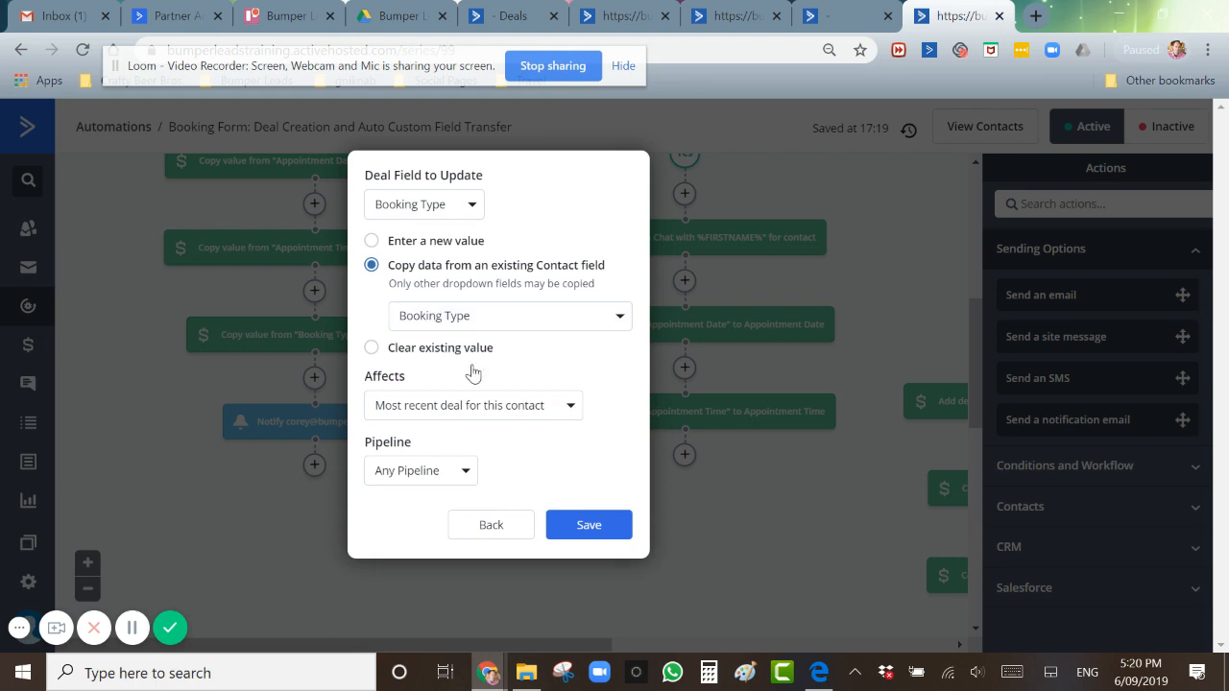
click(460, 471)
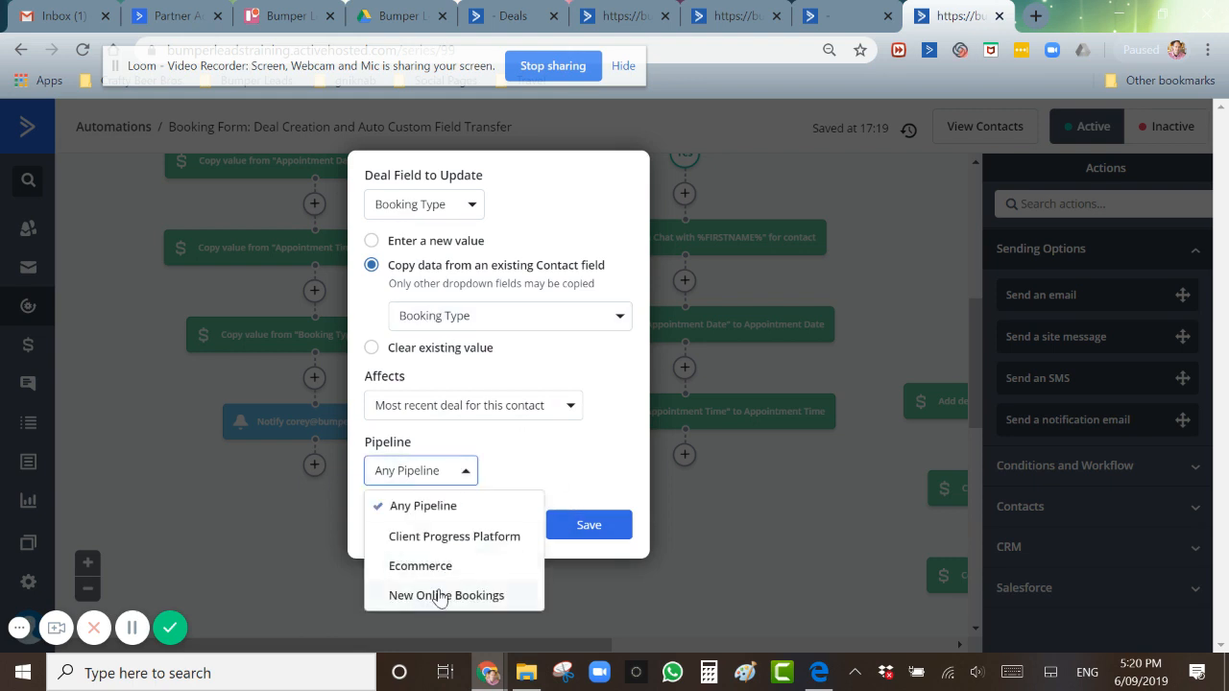
click(437, 593)
click(584, 523)
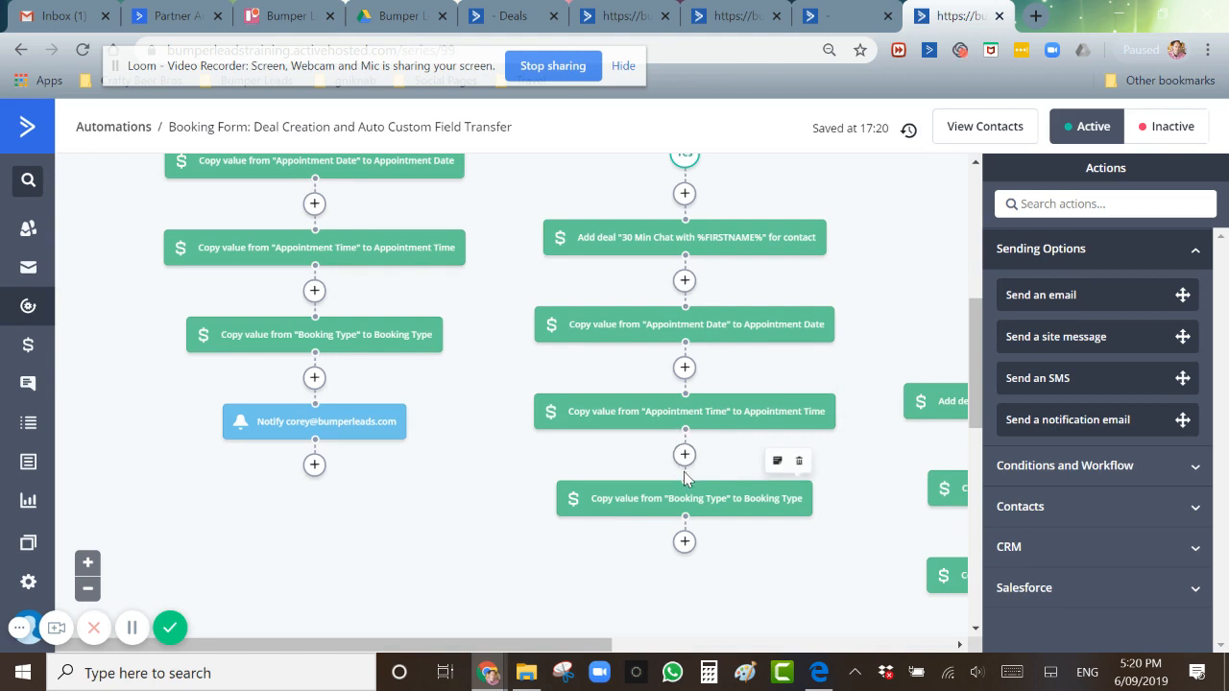
Copy the full message text from the notification email in the 10-minute branch.
click(331, 432)
drag(697, 386, 366, 379)
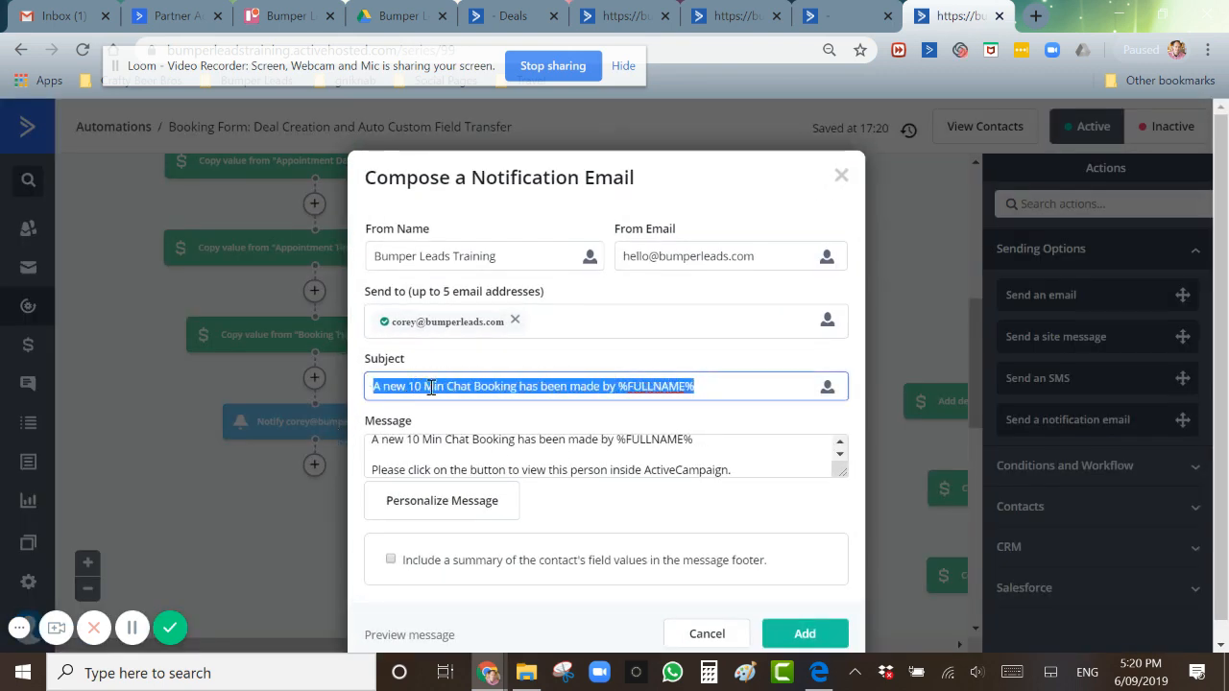
drag(734, 471, 364, 437)
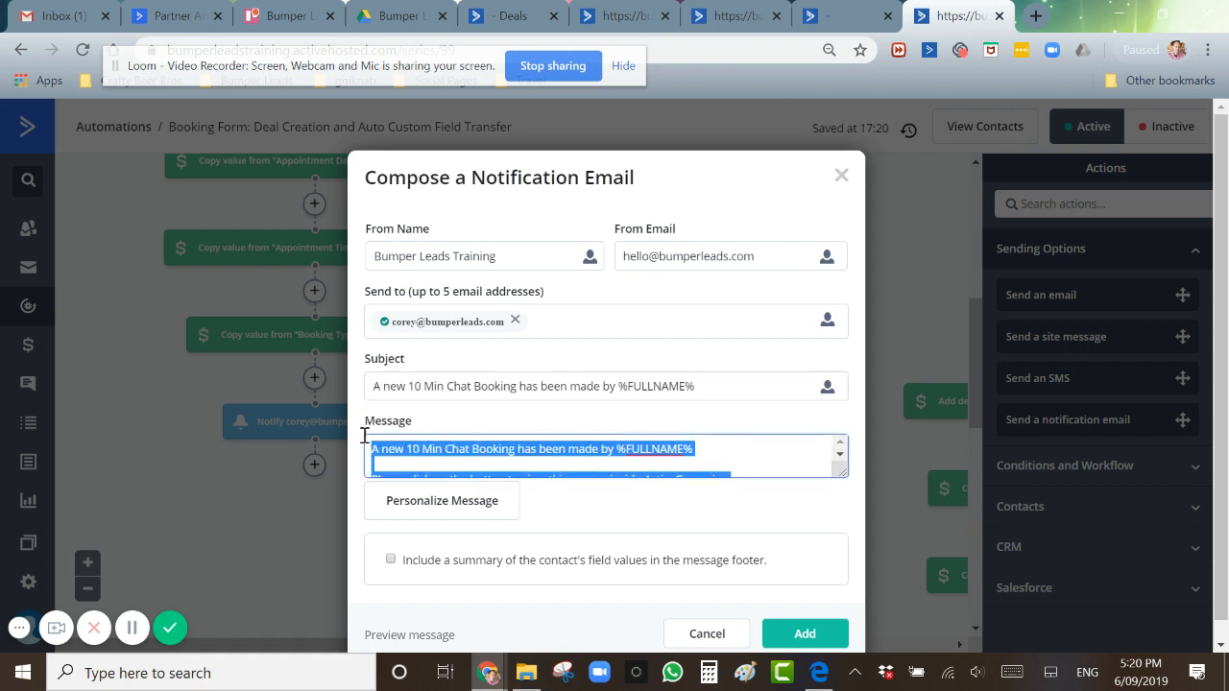
click(799, 635)
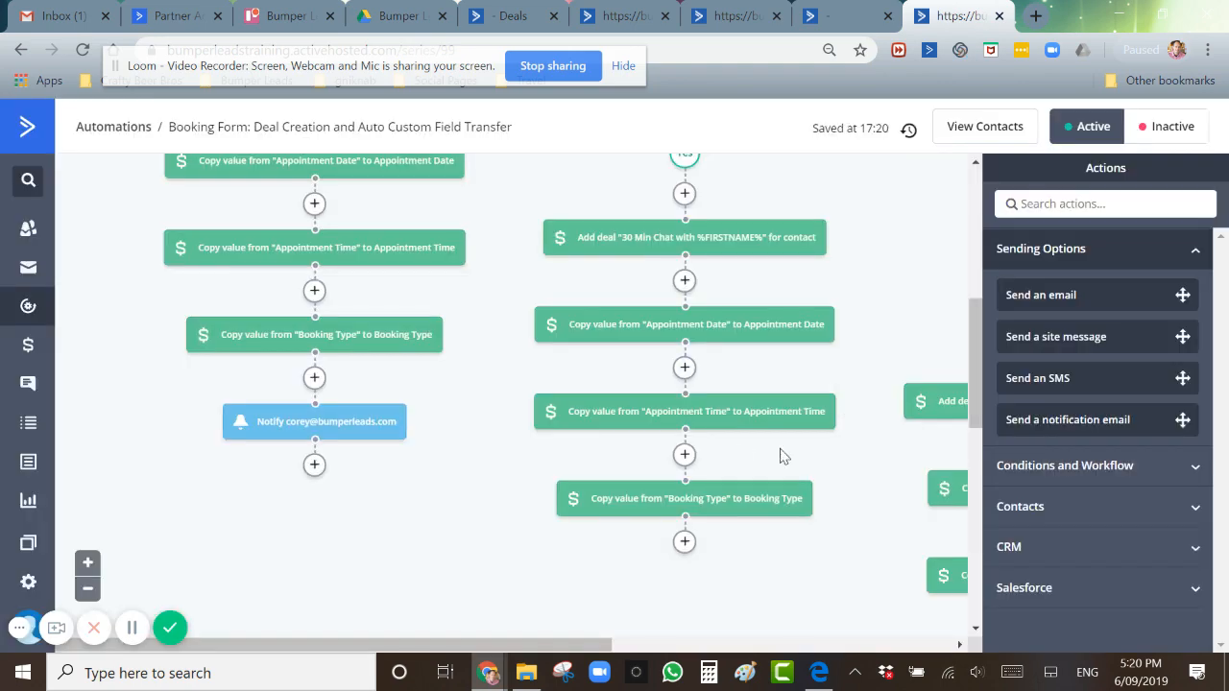
Add a notification email at the end of the 30-minute branch, reusing the copied message with its booking length changed to 30 Min.
click(685, 542)
click(361, 235)
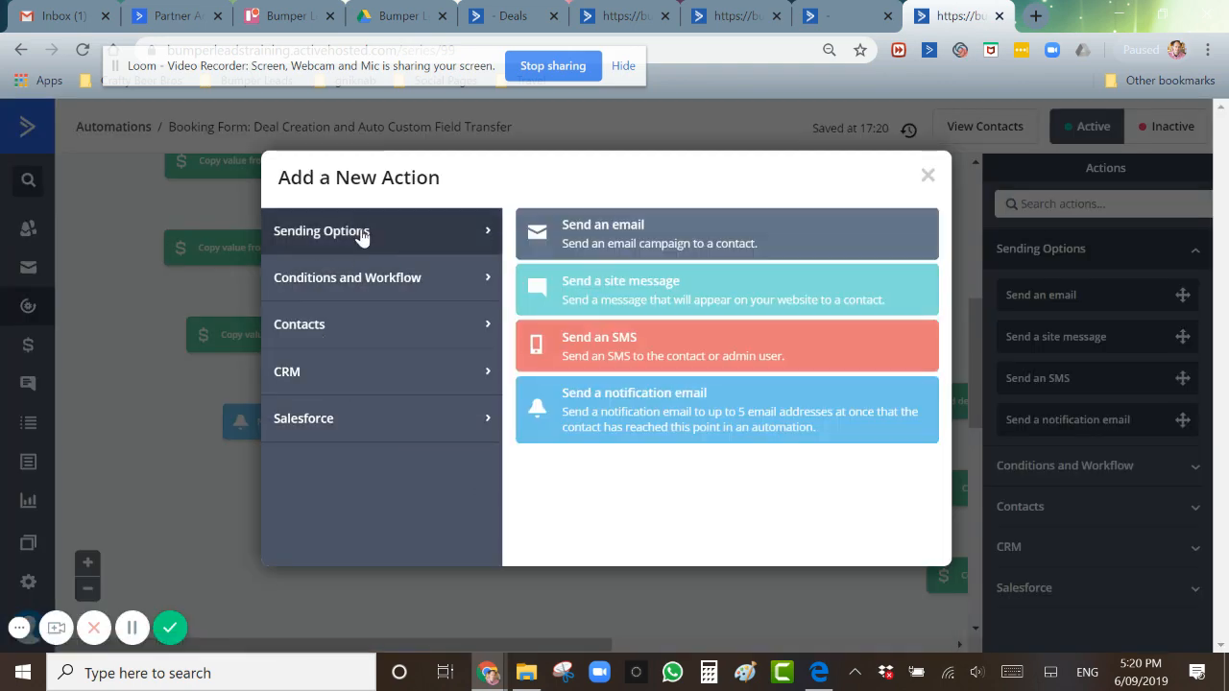
click(604, 411)
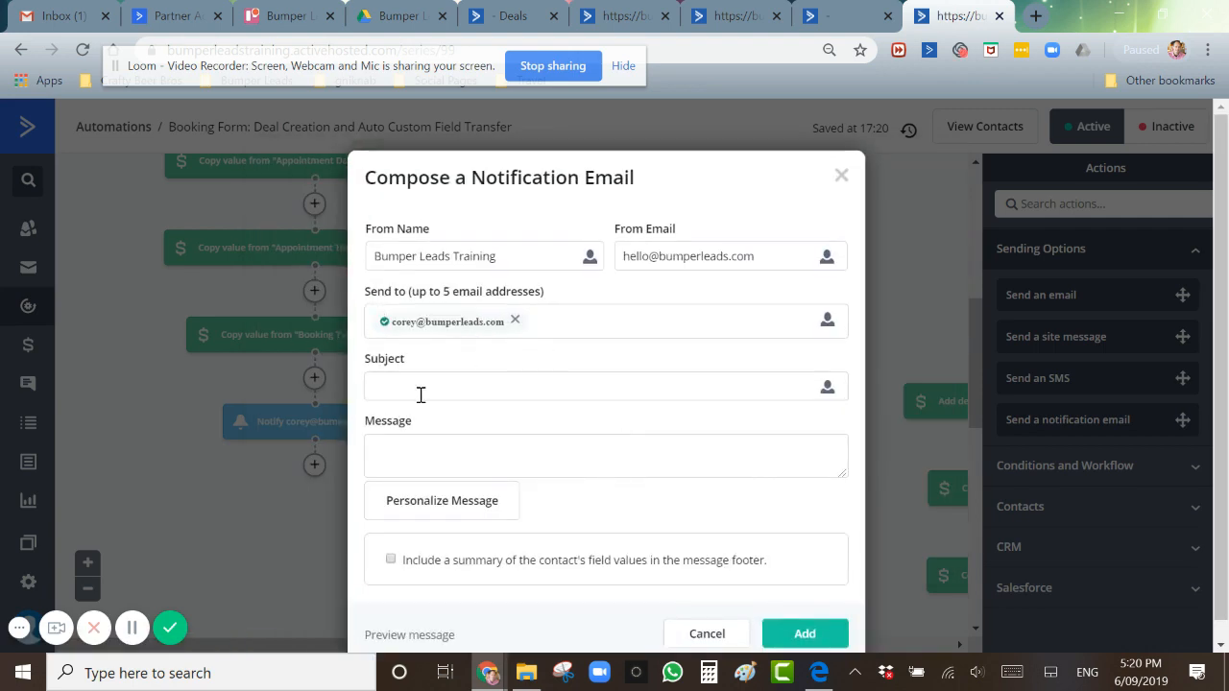
click(396, 453)
text(A new 15 Min Chat Booking has been made by %FULLNAME%  Please click on the button to view this person inside ActiveCampaign.)
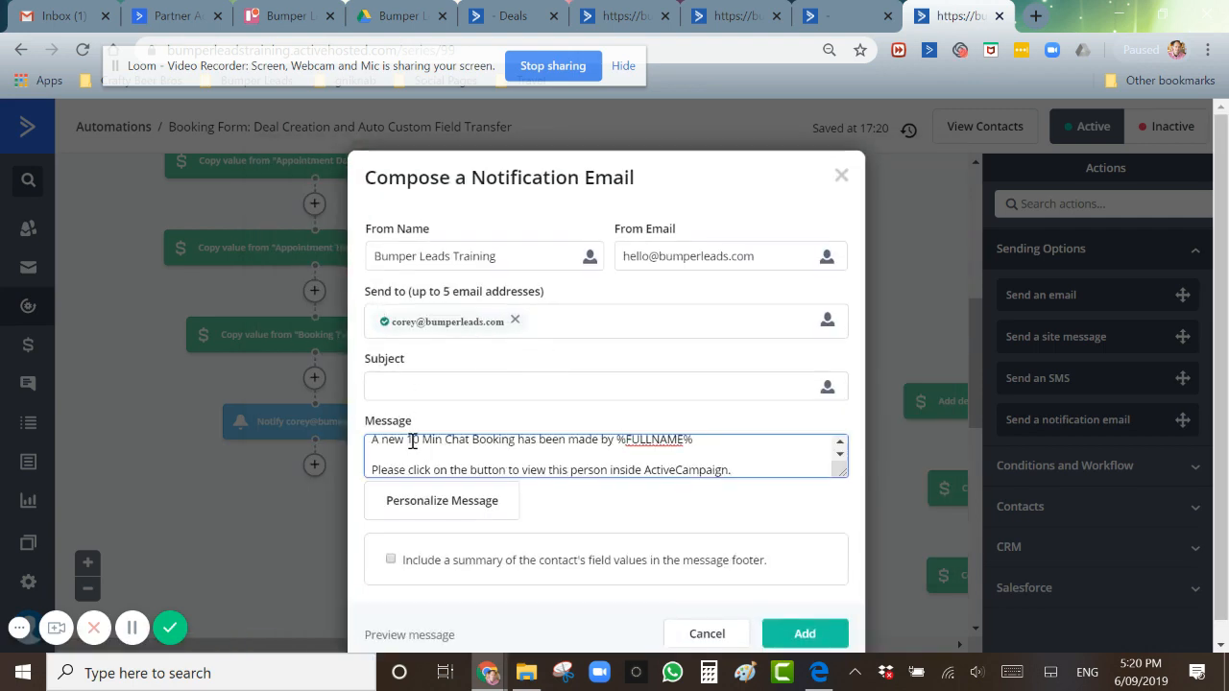
key(BackSpace)
text(3)
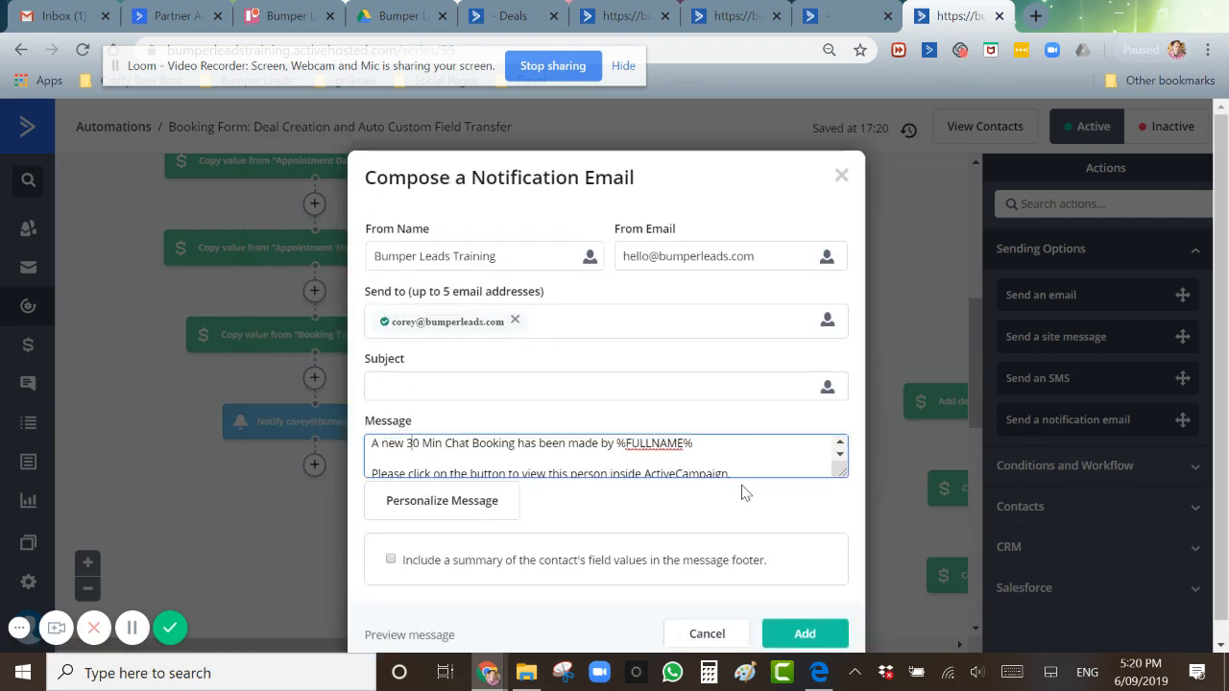
Reuse the message's first line, "A new 30 Min Chat Booking has been made by %FULLNAME%", as the subject and save the notification.
drag(733, 473, 373, 449)
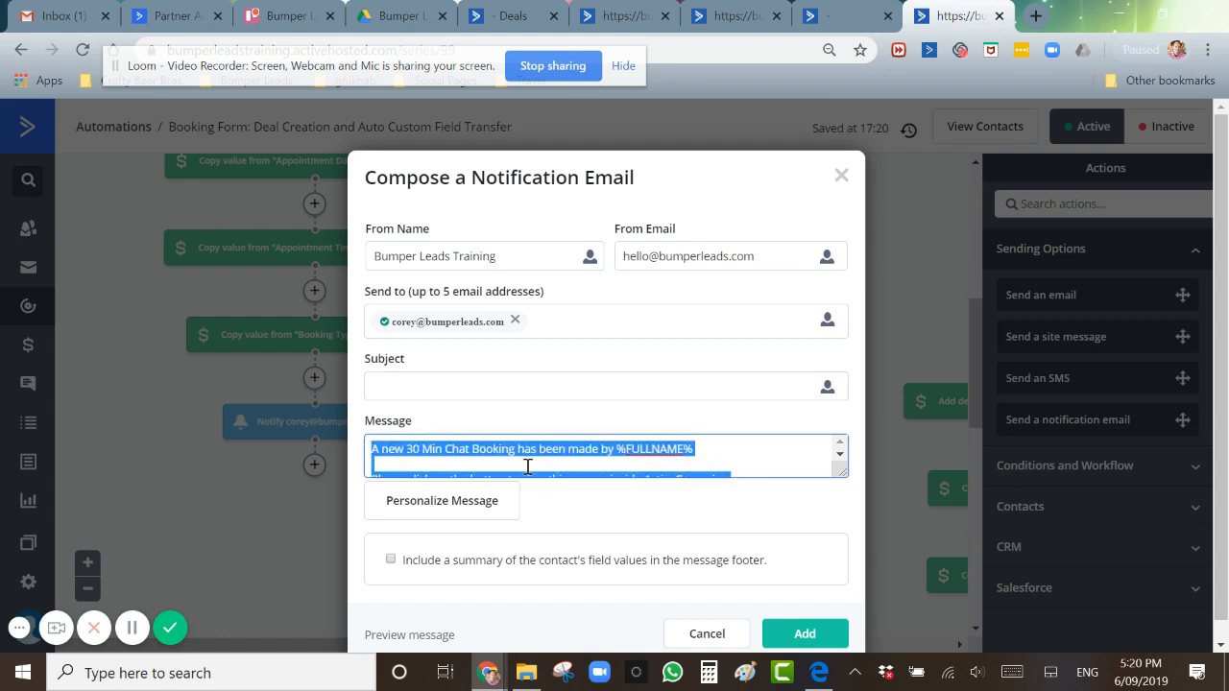
drag(706, 448, 360, 461)
key(ctrl+c)
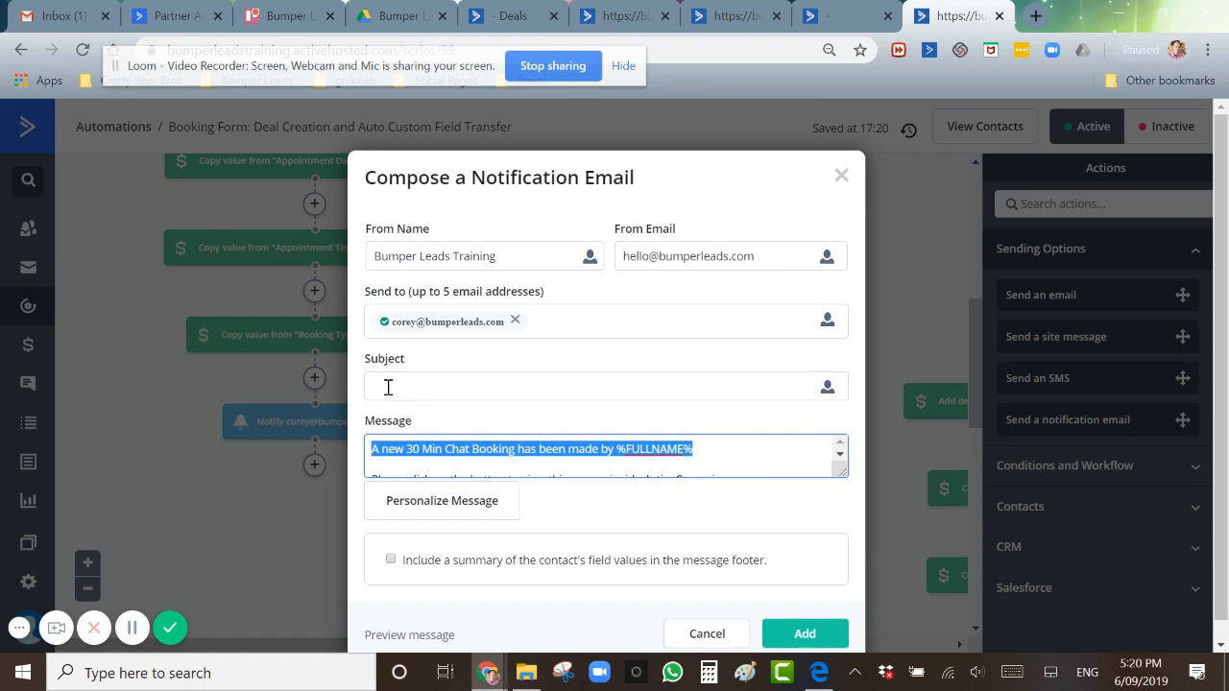
click(388, 387)
key(ctrl+v)
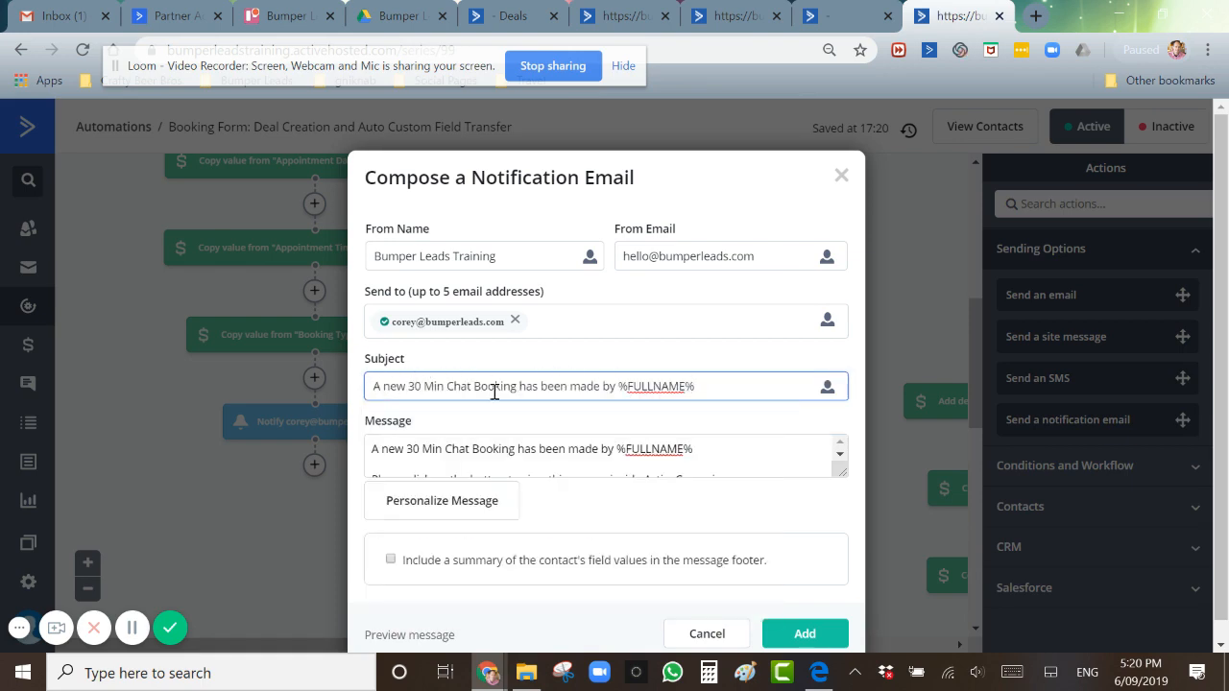
click(803, 634)
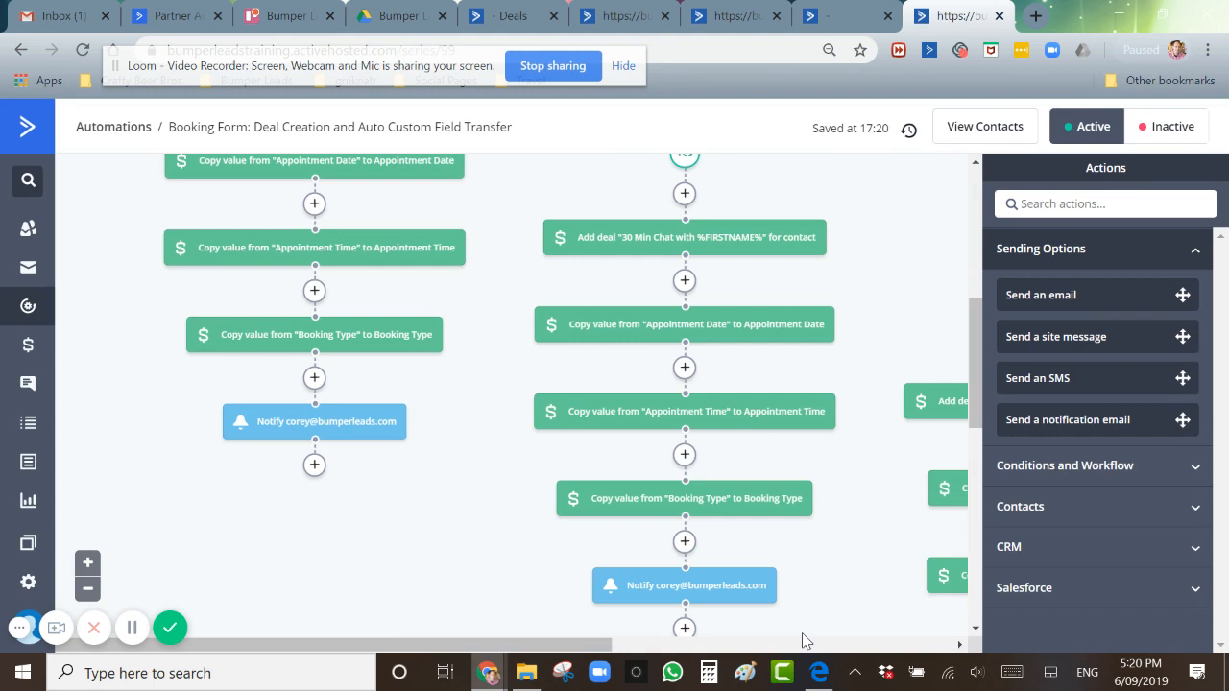
Review the automation up to its start trigger and check which deals are in the New Online Bookings pipeline.
mouse_move(809, 589)
scroll(835, 549, up, 1)
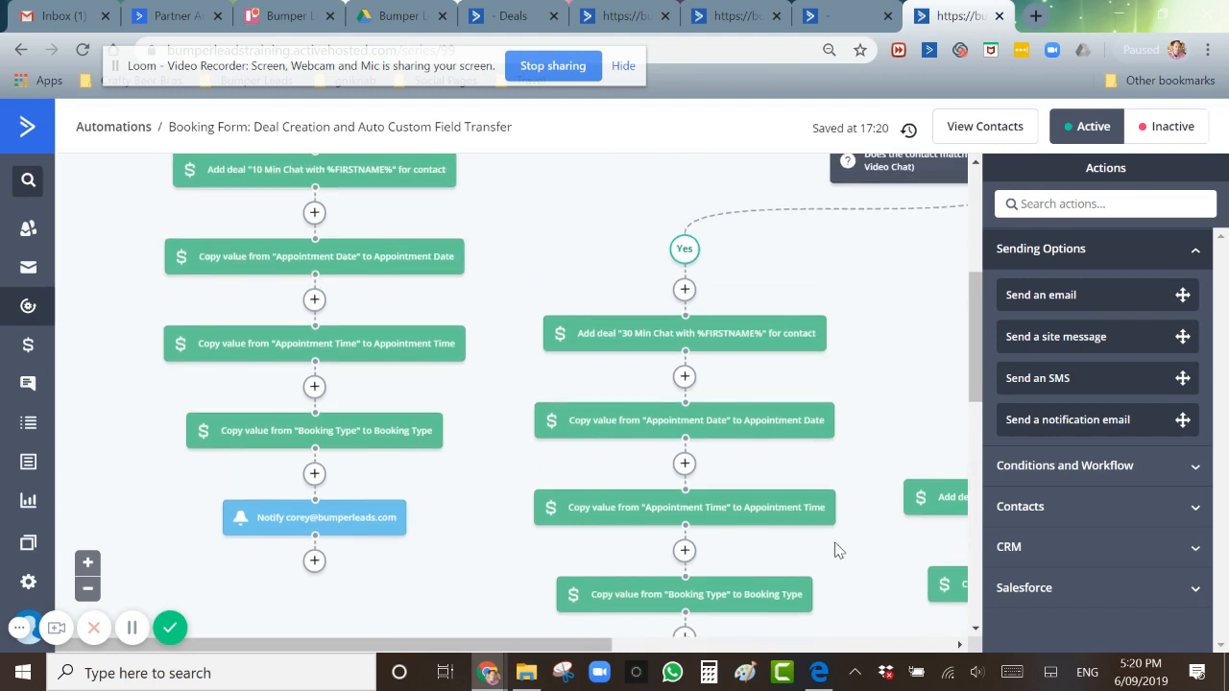
mouse_move(576, 423)
scroll(762, 507, up, 4)
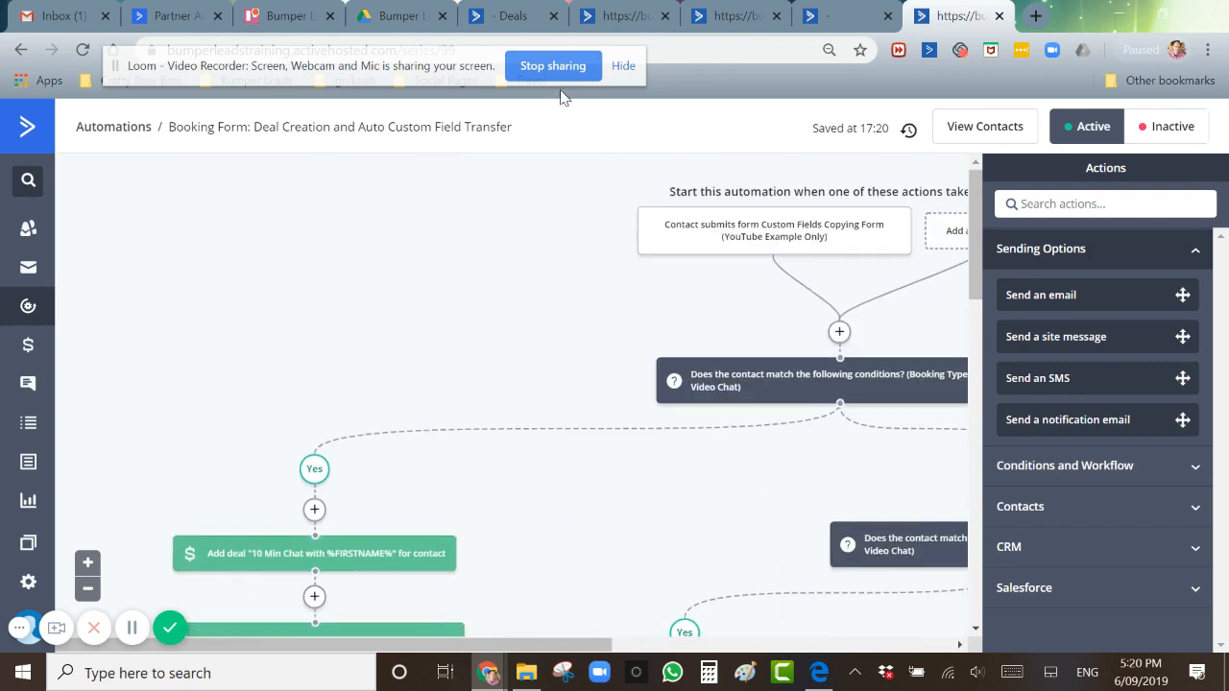
click(511, 17)
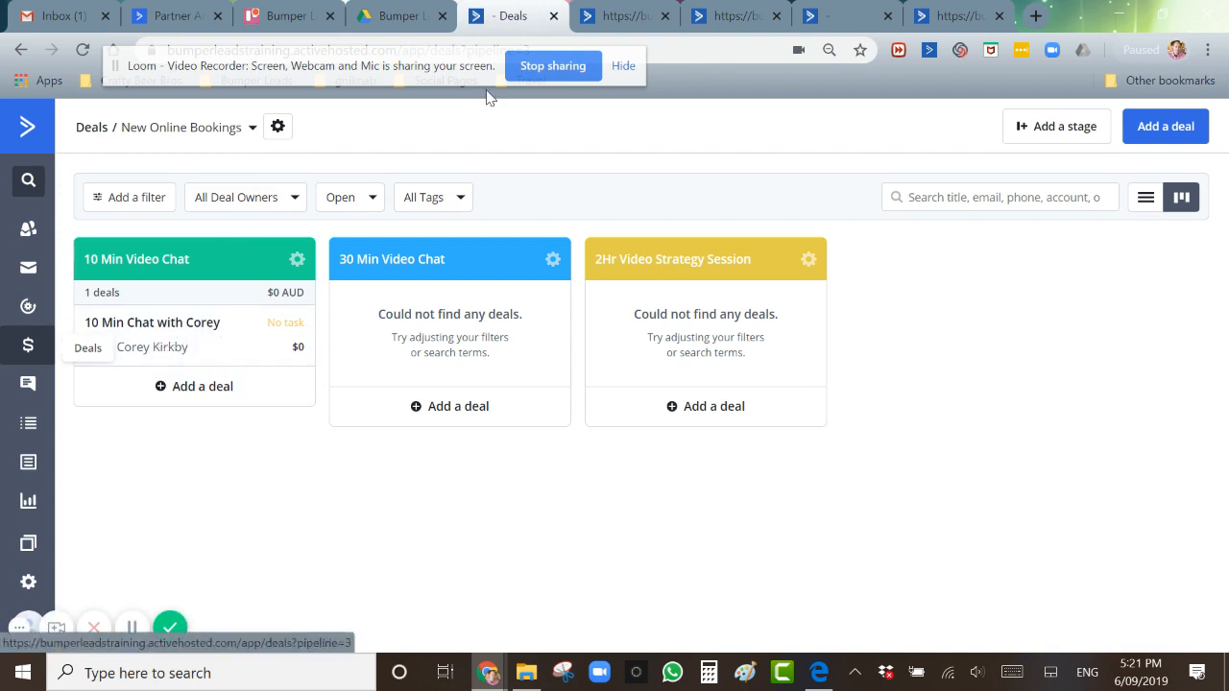
On the booking form, fill in the contact's full name and email, and choose 30 Min Video Chat as the booking type.
click(854, 20)
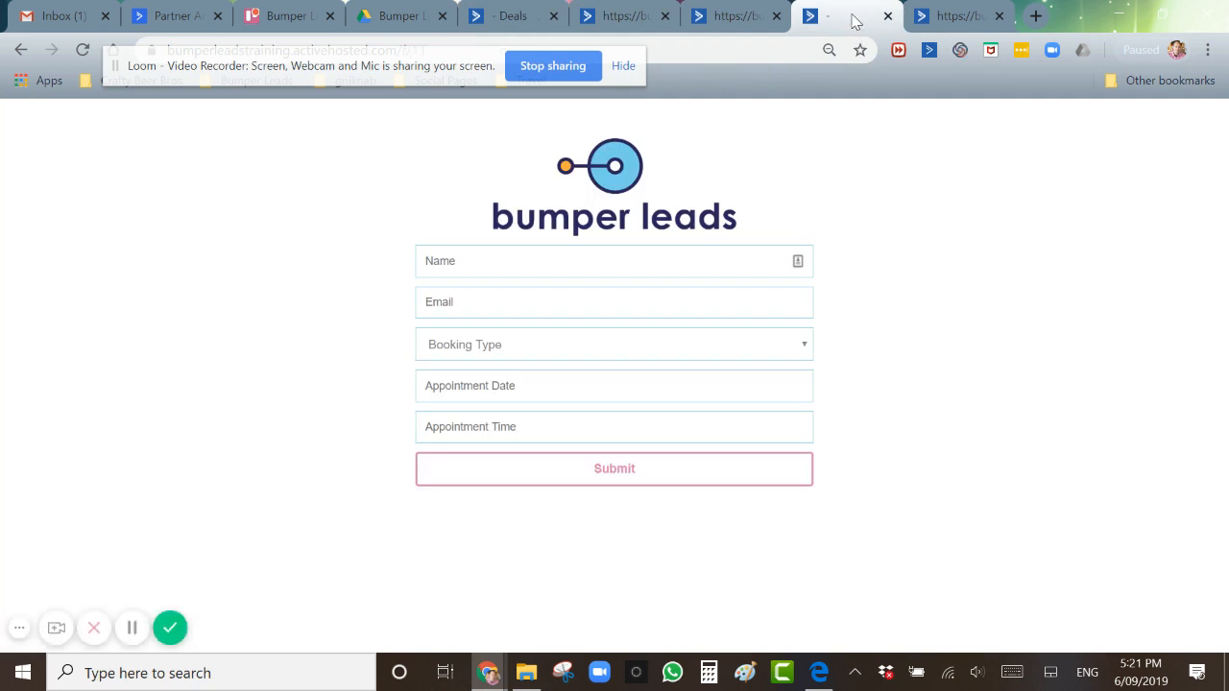
click(455, 261)
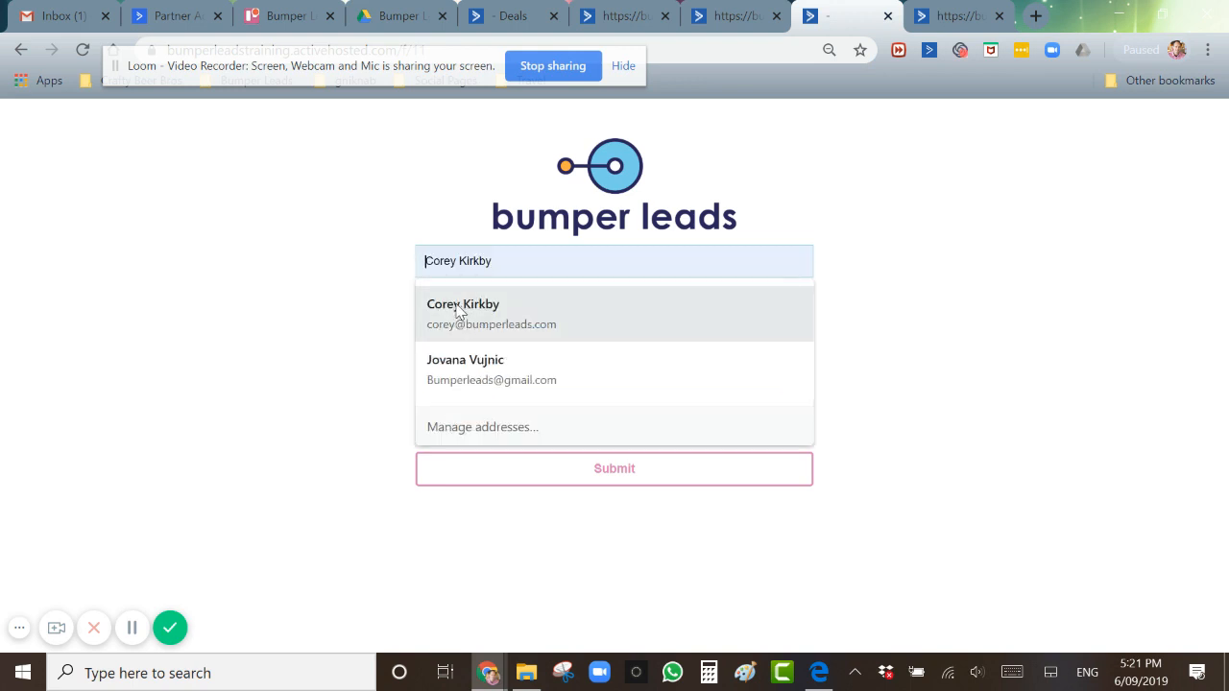
click(459, 309)
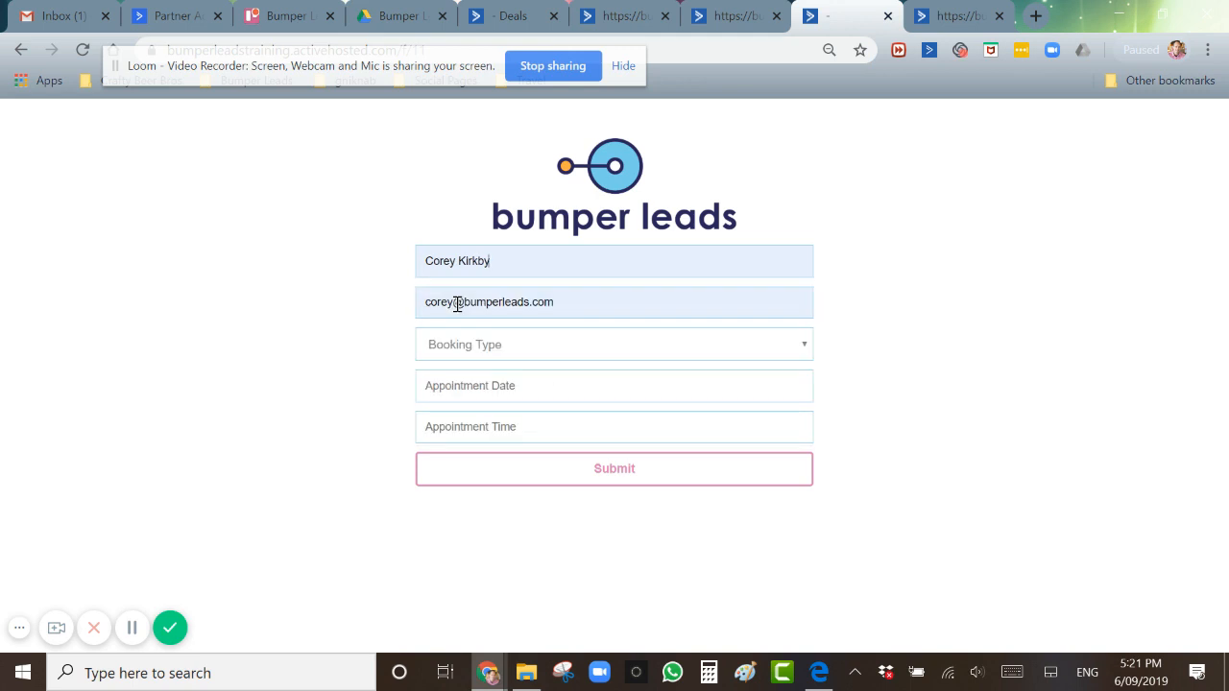
click(526, 346)
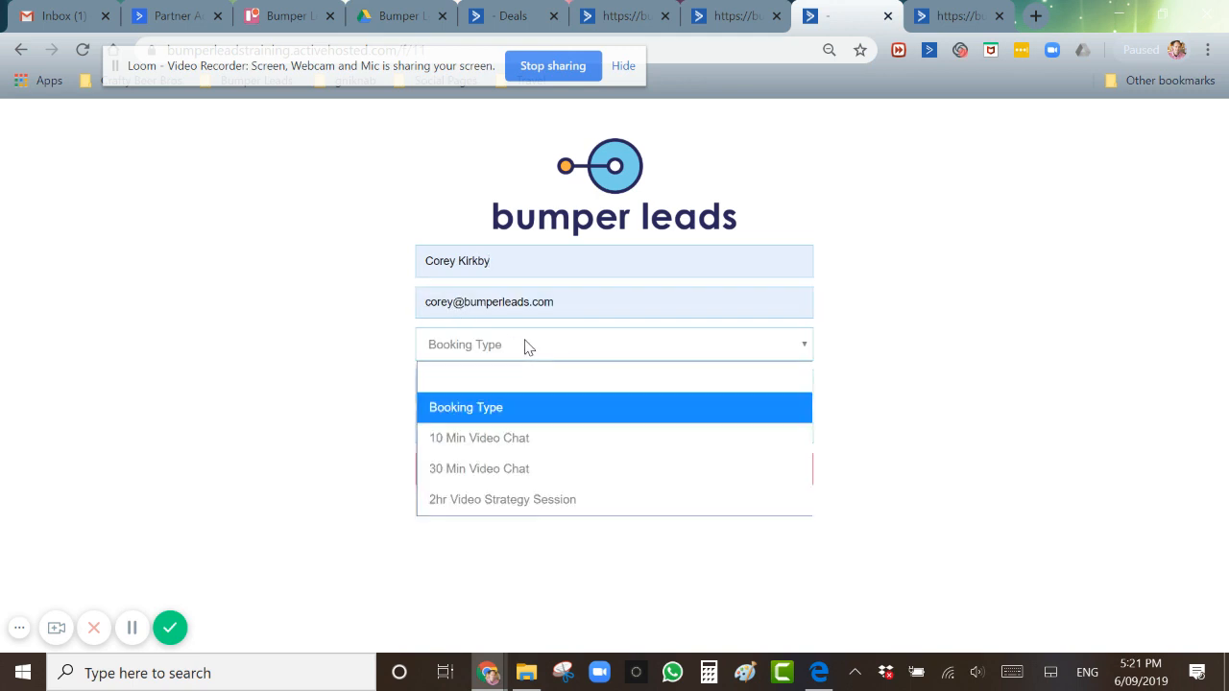
click(483, 471)
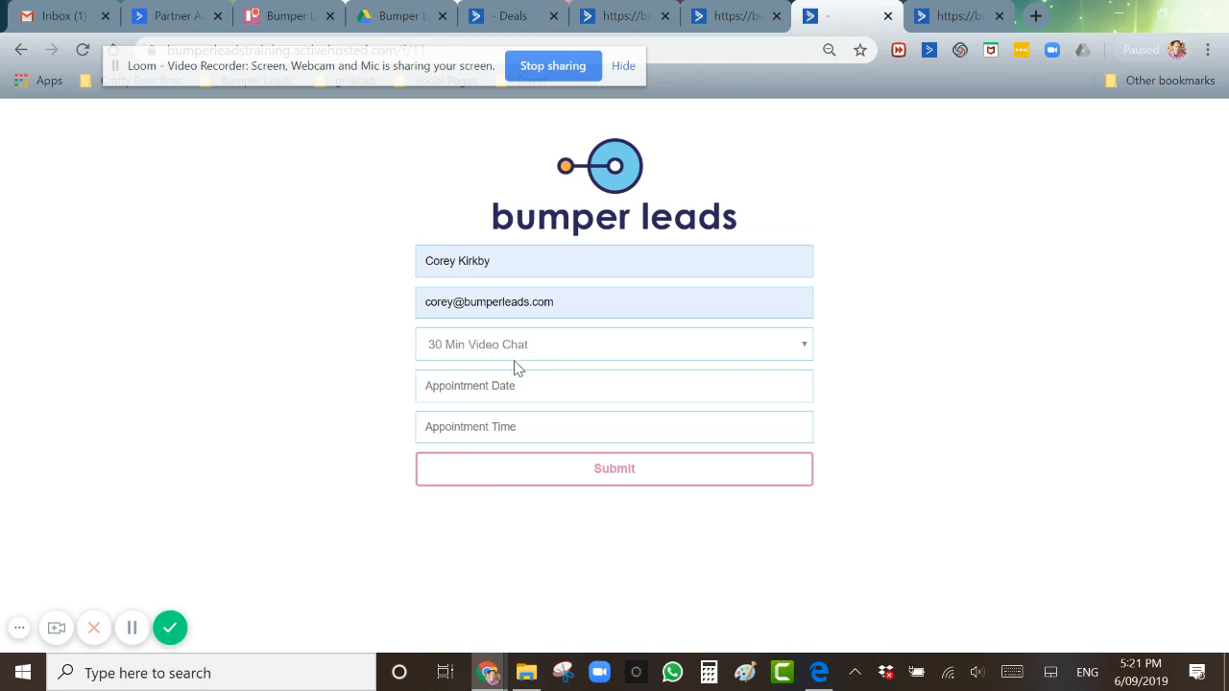
Set the appointment date to 2019-09-28 and the time to 12pm, and submit the booking form.
click(521, 388)
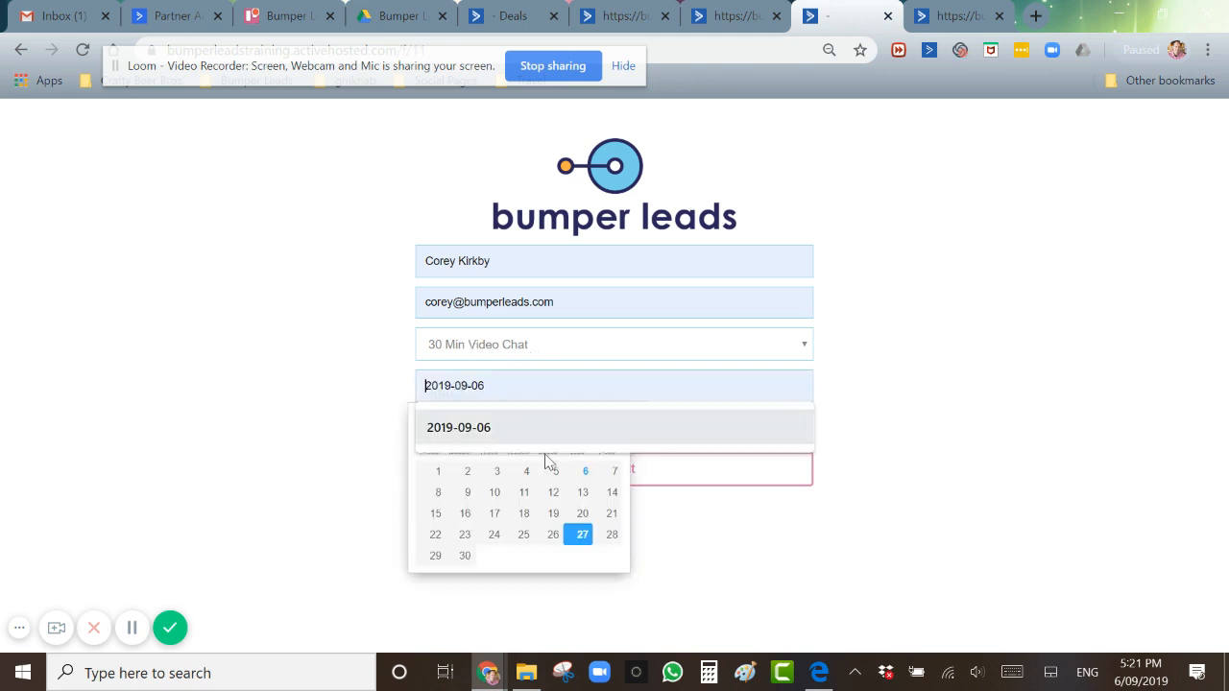
click(582, 535)
click(509, 392)
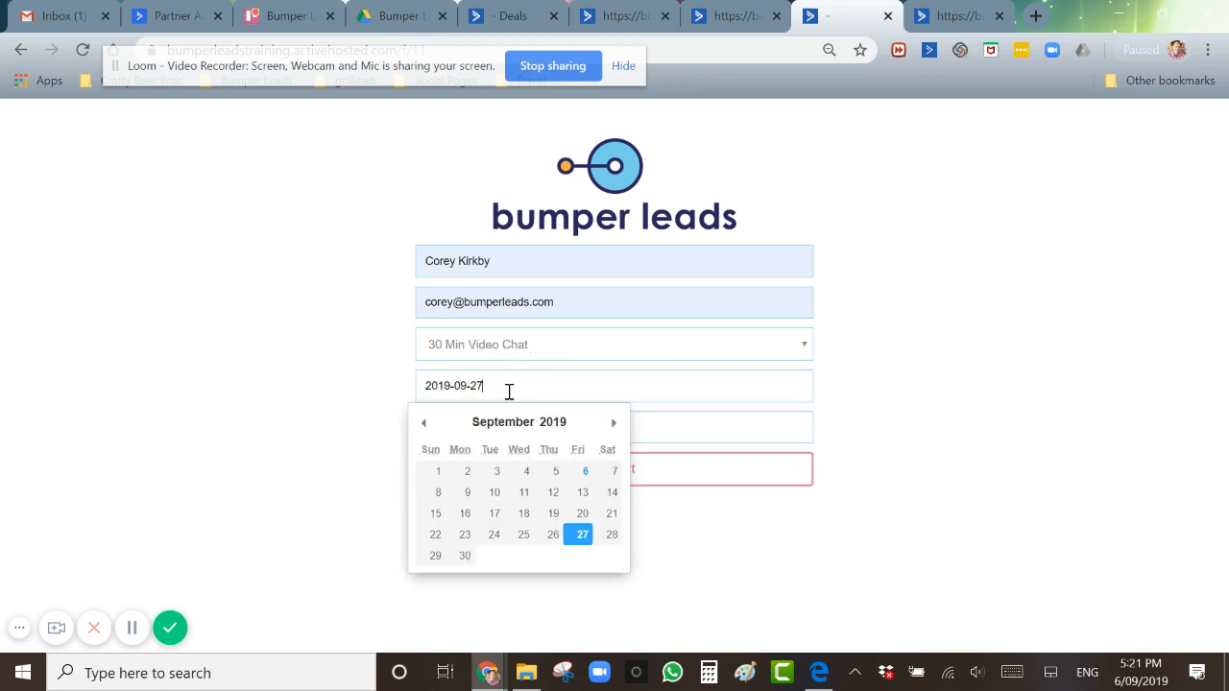
click(605, 534)
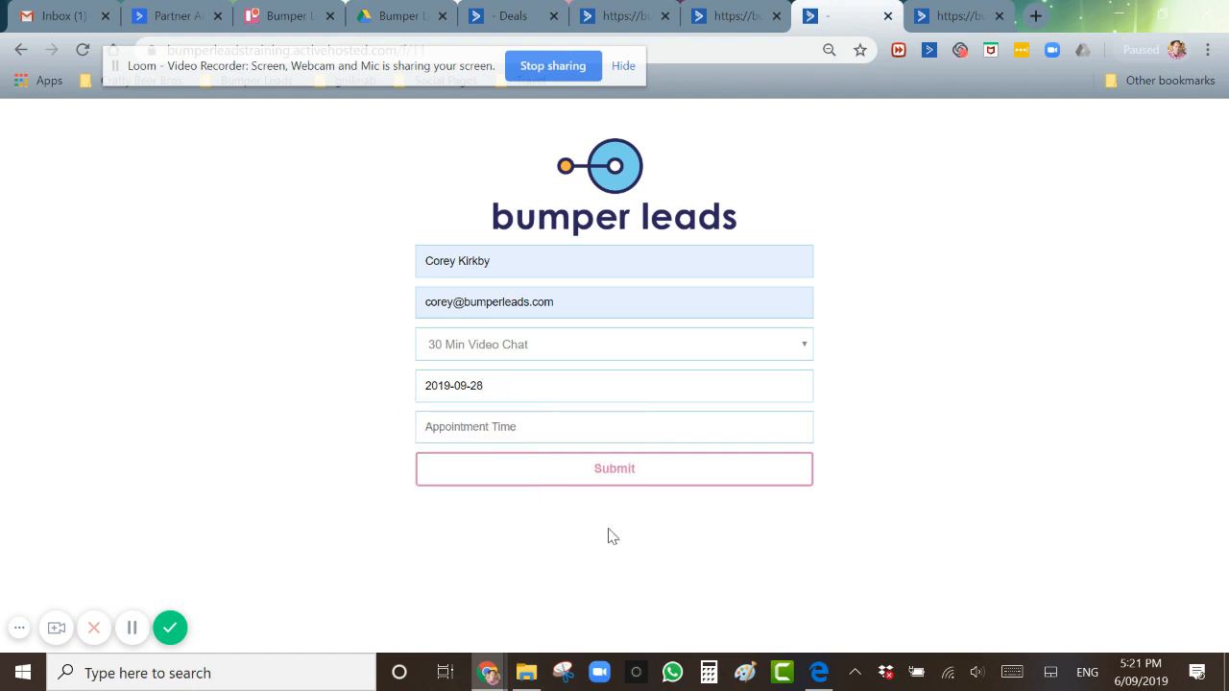
click(484, 429)
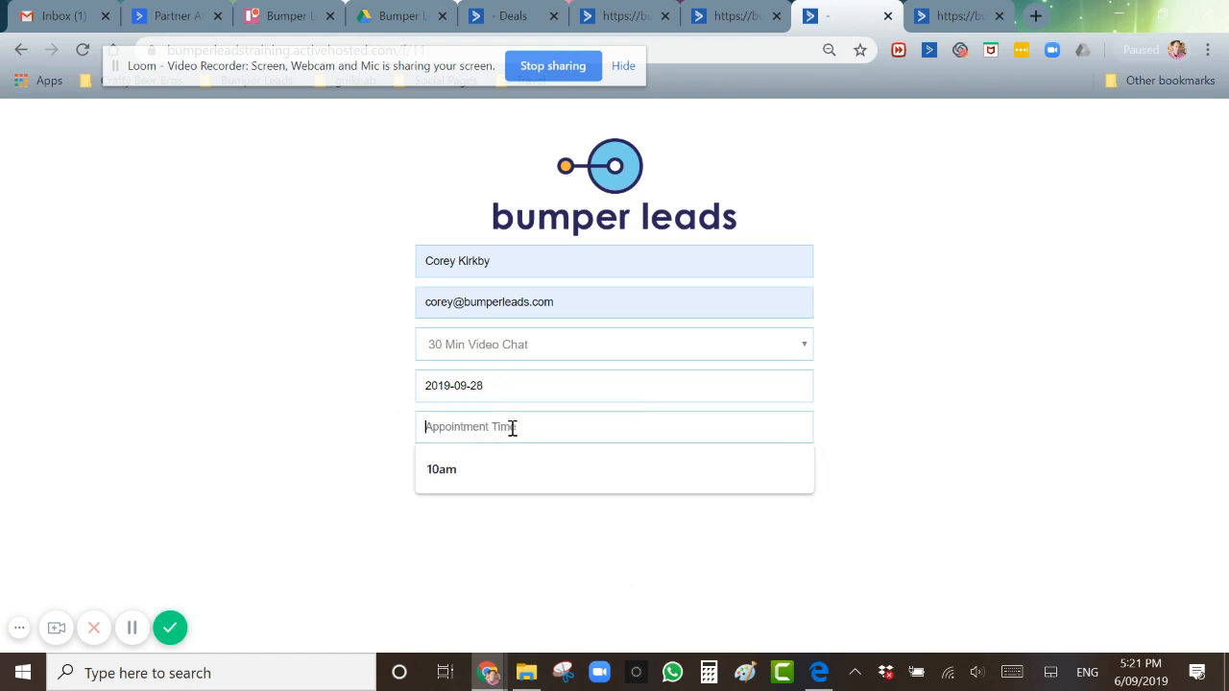
text(12)
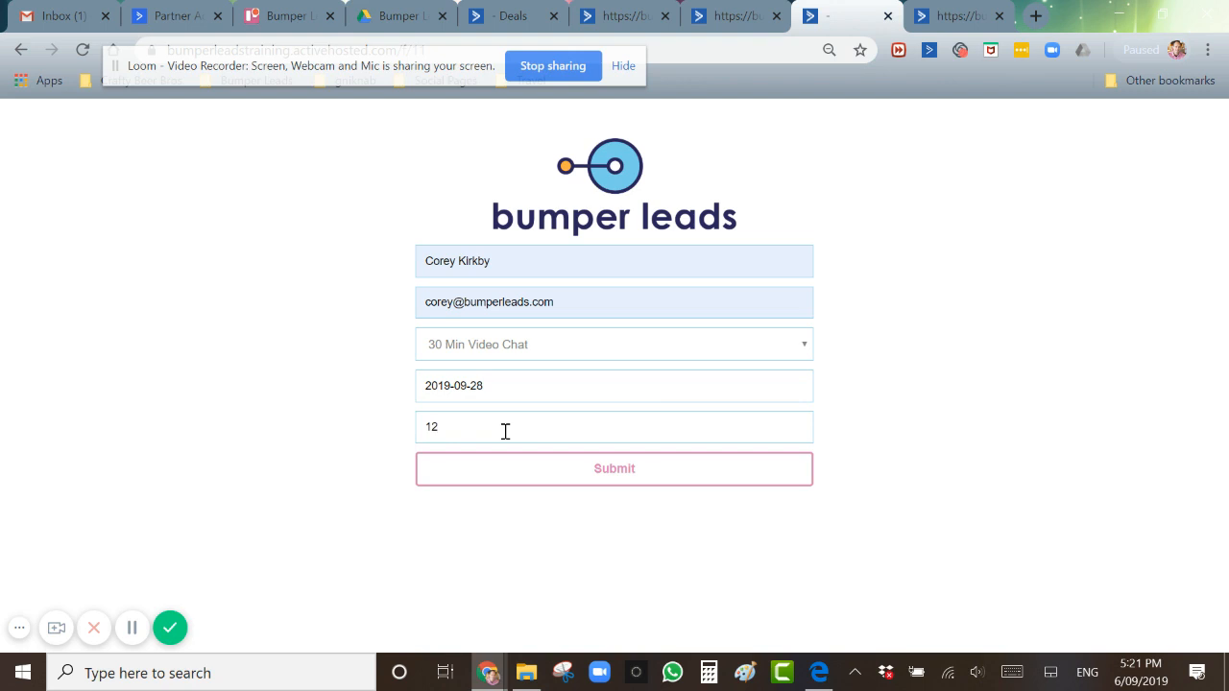
text(pm)
click(614, 471)
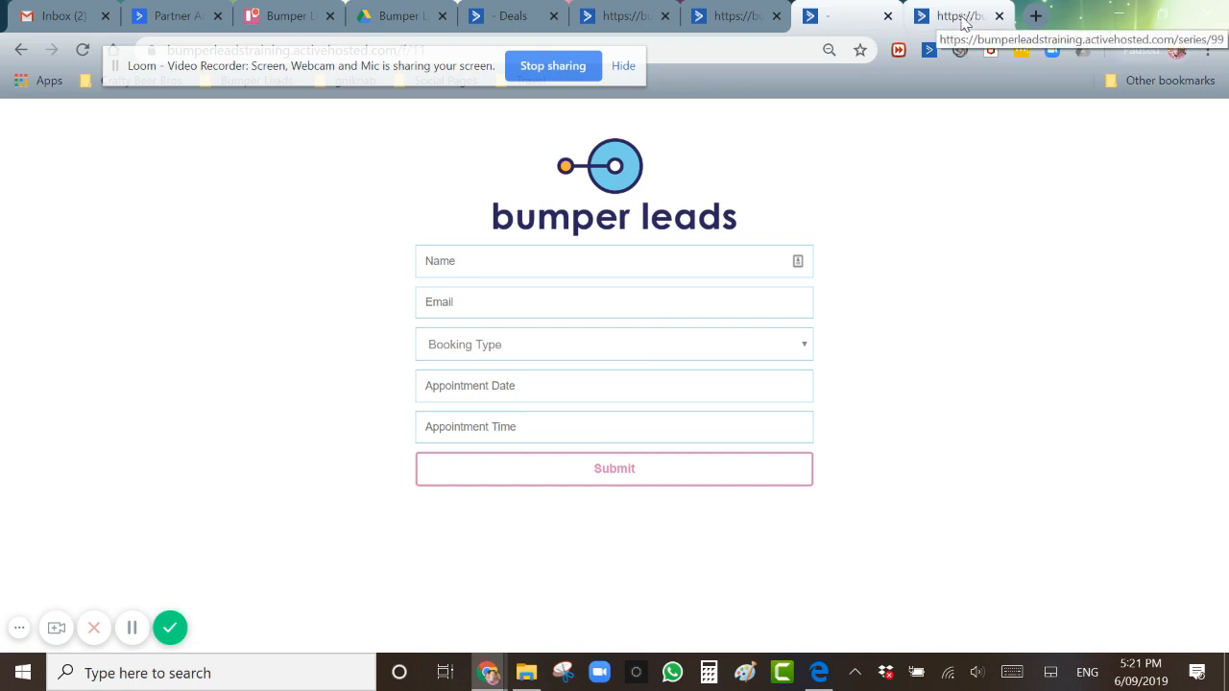
Refresh the New Online Bookings pipeline and open the 30 Min Video Chat deal to check its booking type, appointment date and time.
click(509, 16)
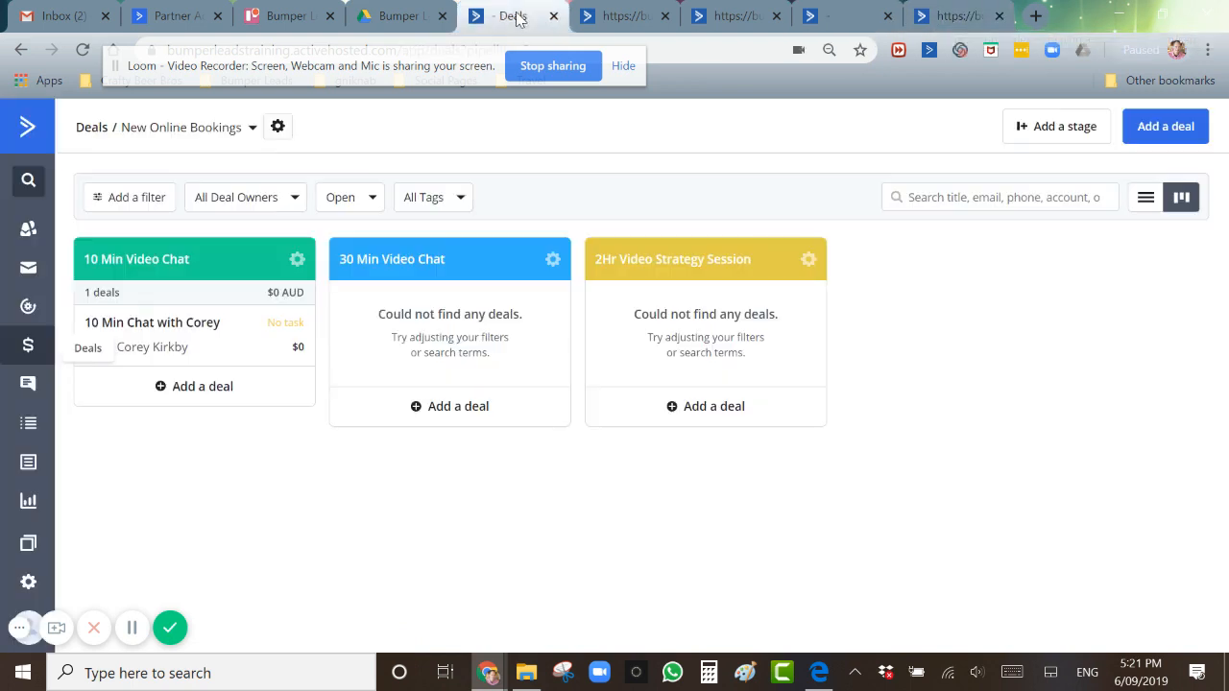
click(82, 53)
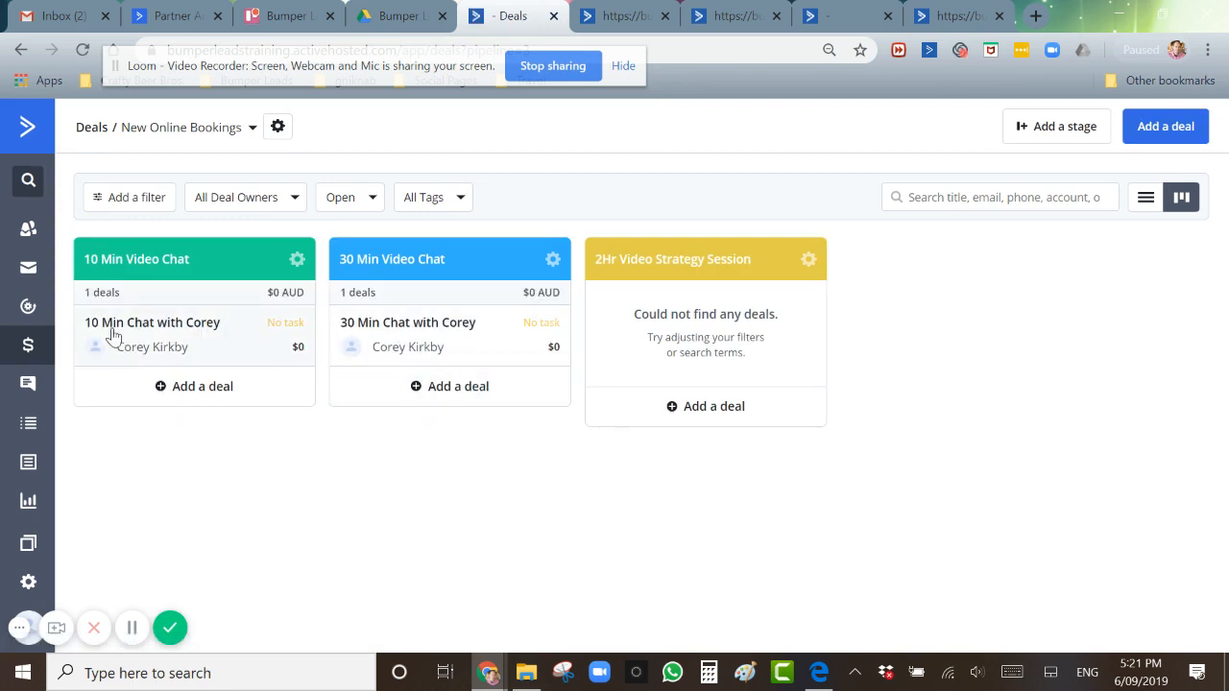
click(426, 330)
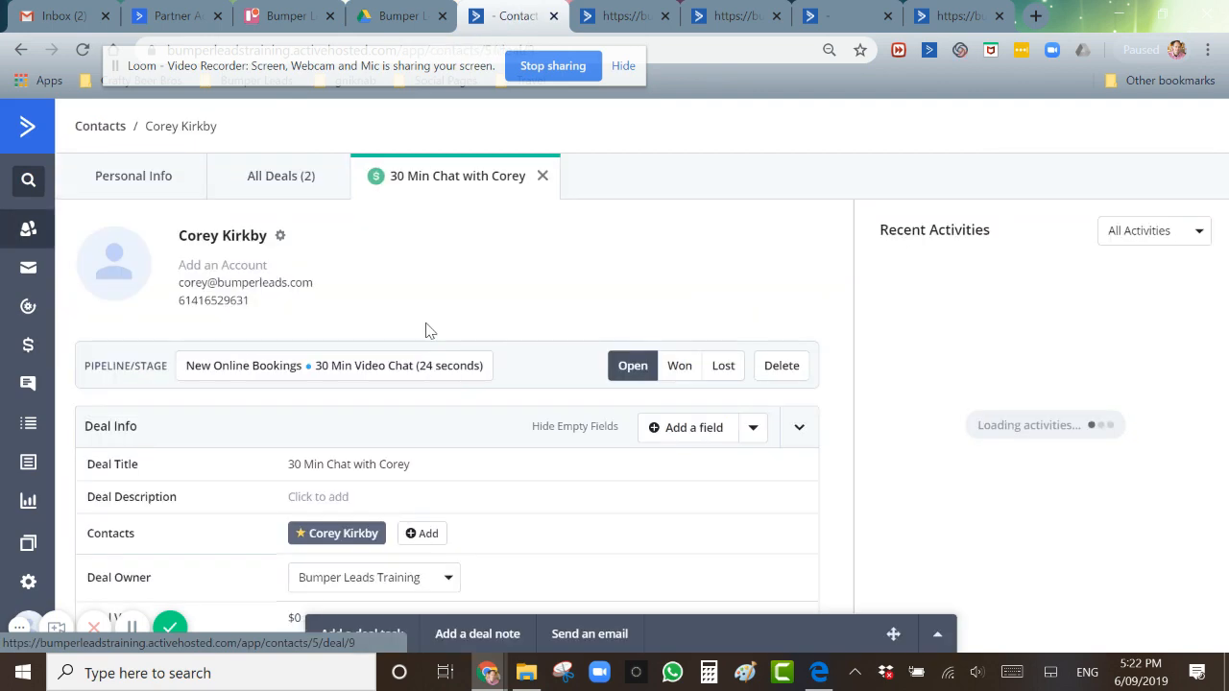
scroll(535, 485, down, 4)
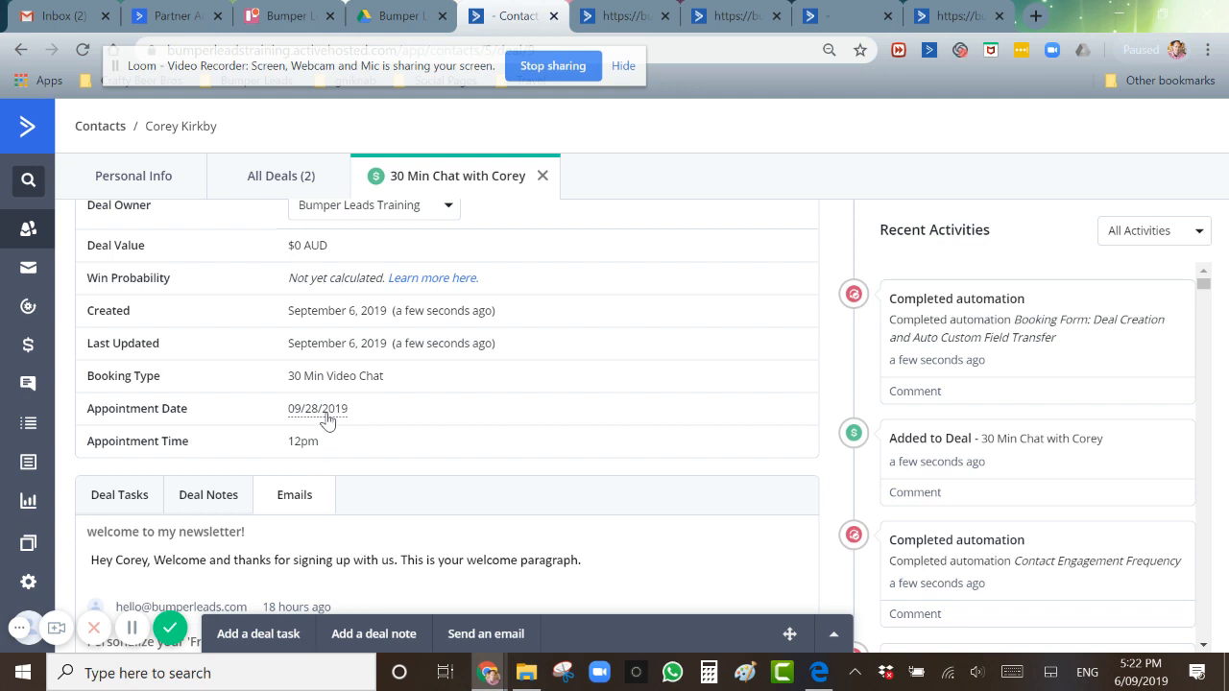
Compare the booking fields in the contact's personal info with those of the 30-minute deal, and view all the contact's deals.
click(134, 182)
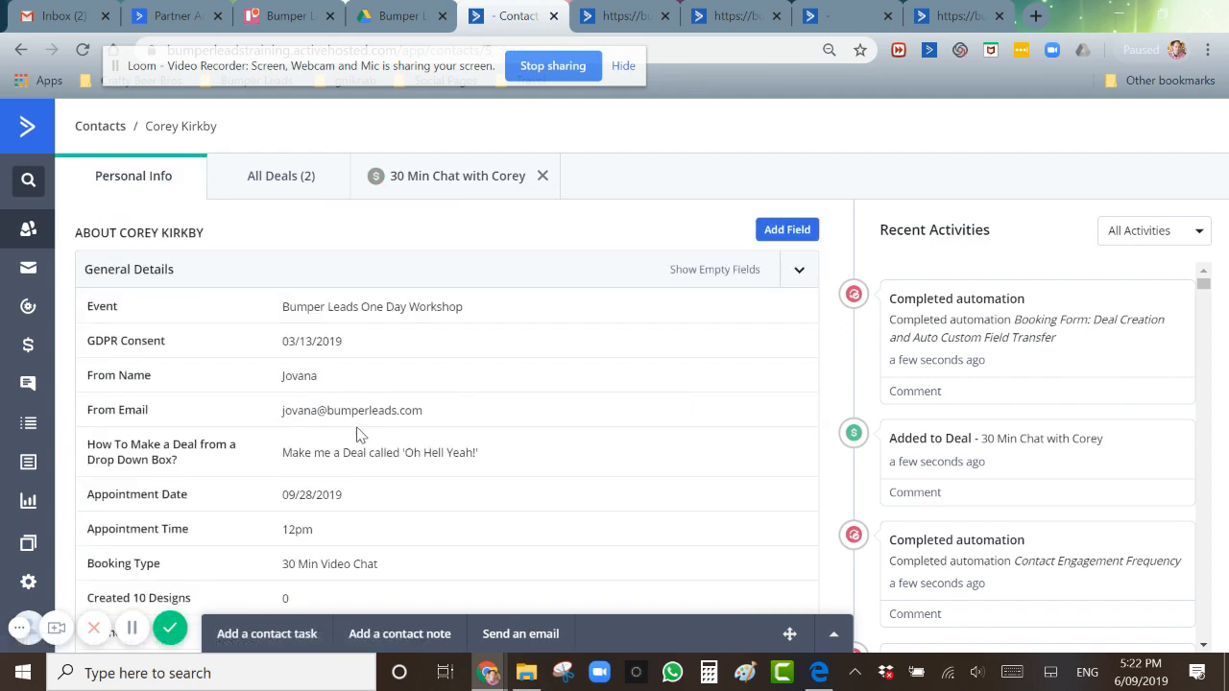
scroll(543, 442, down, 3)
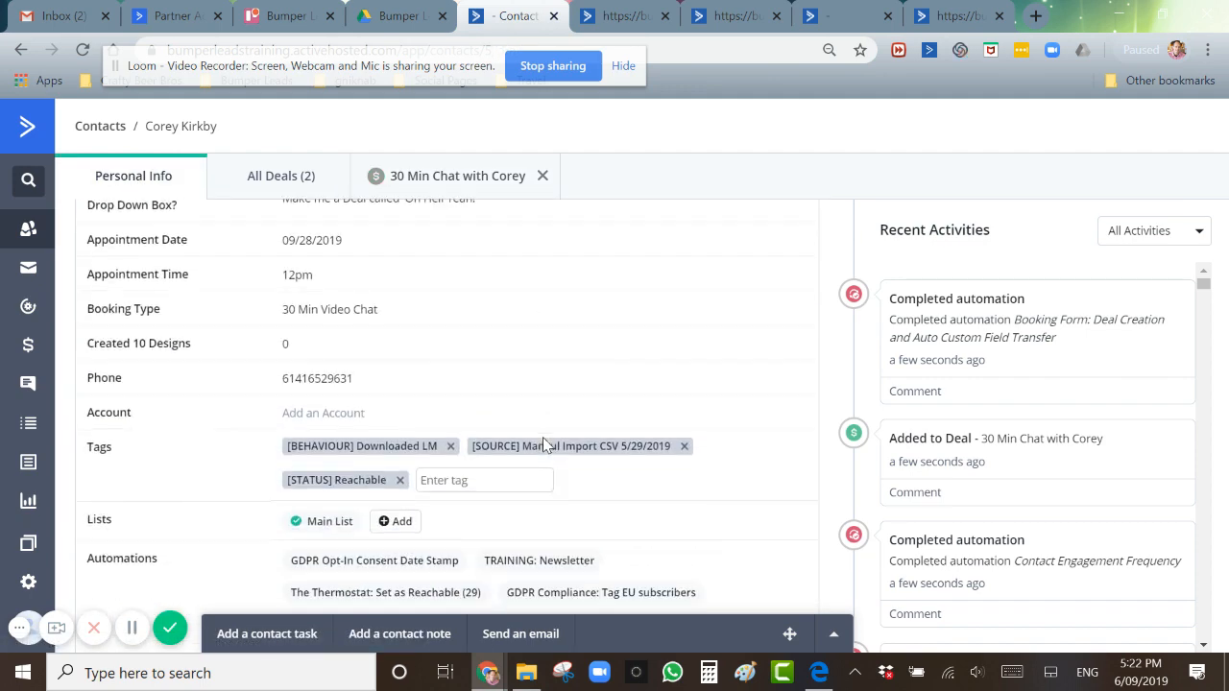
scroll(543, 438, down, 1)
scroll(544, 439, up, 2)
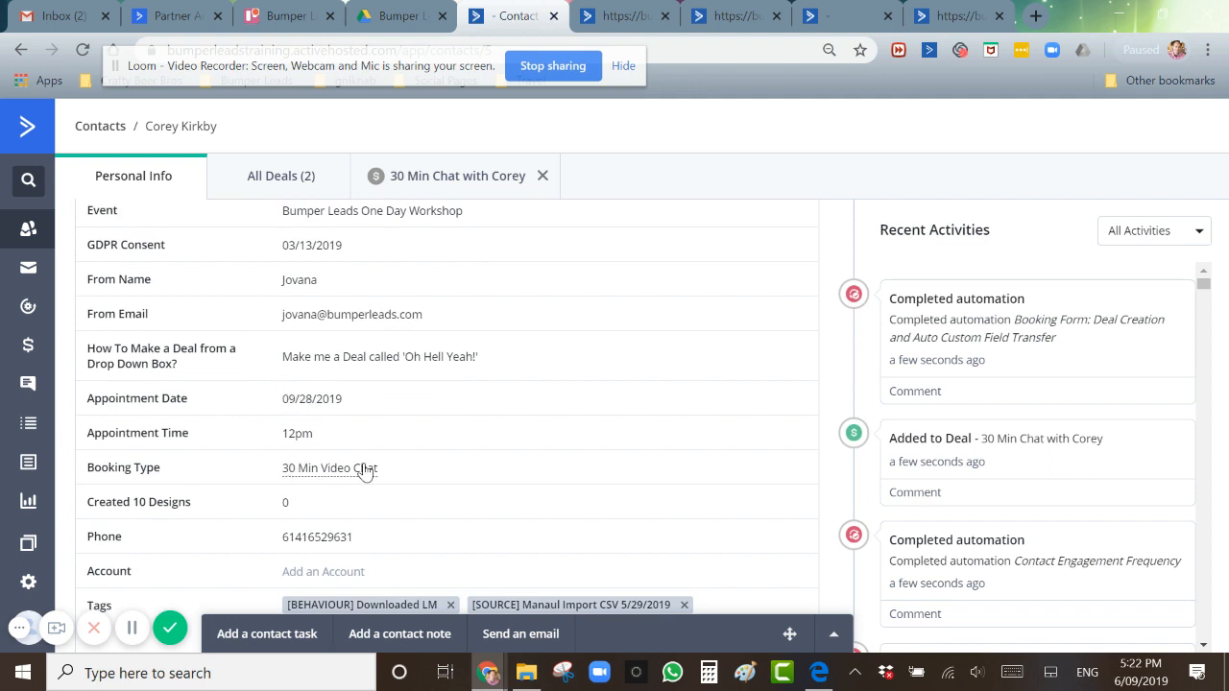
click(466, 180)
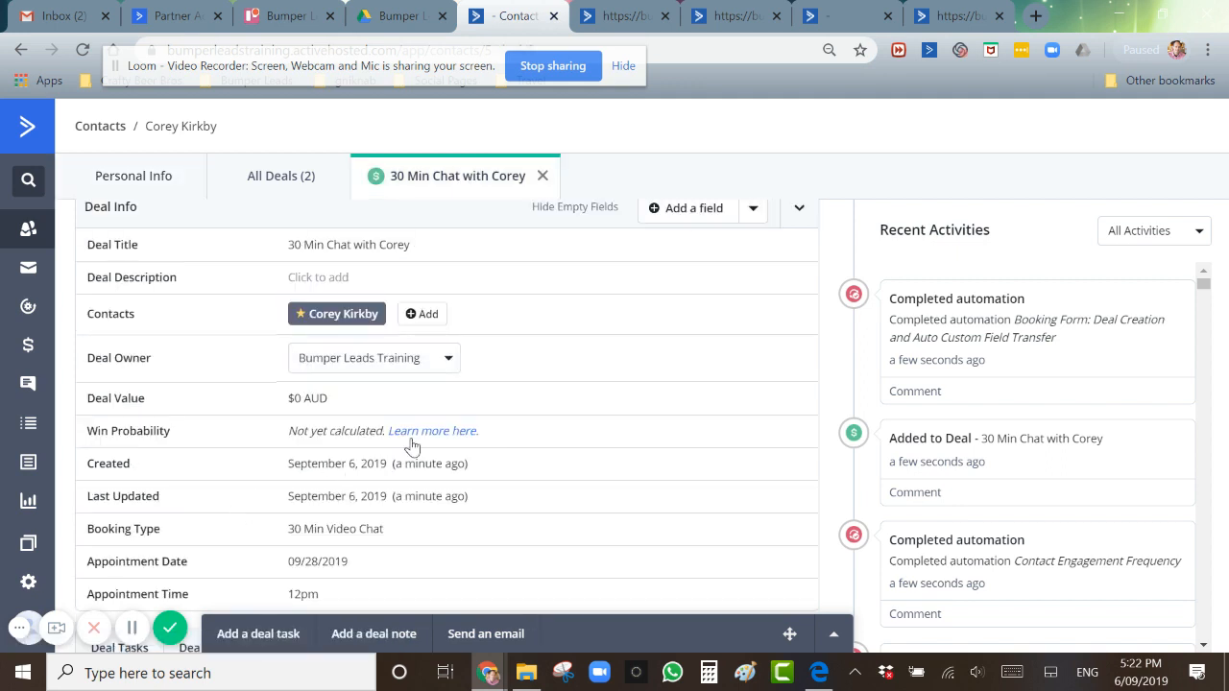
click(281, 181)
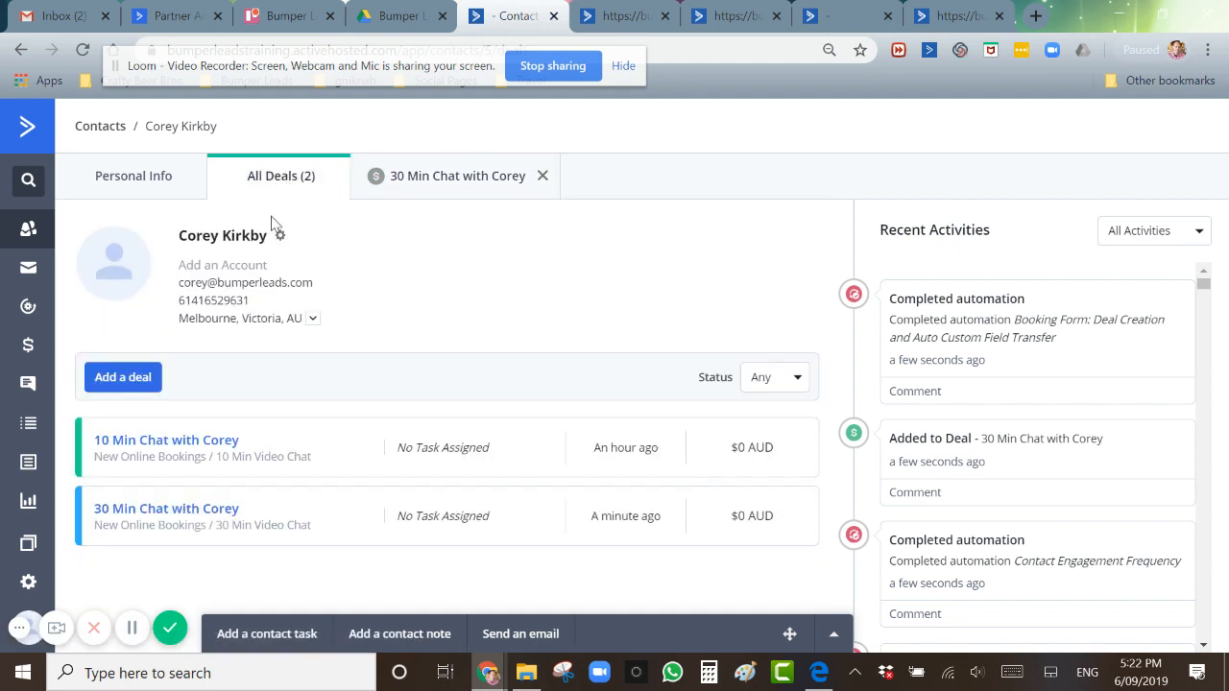